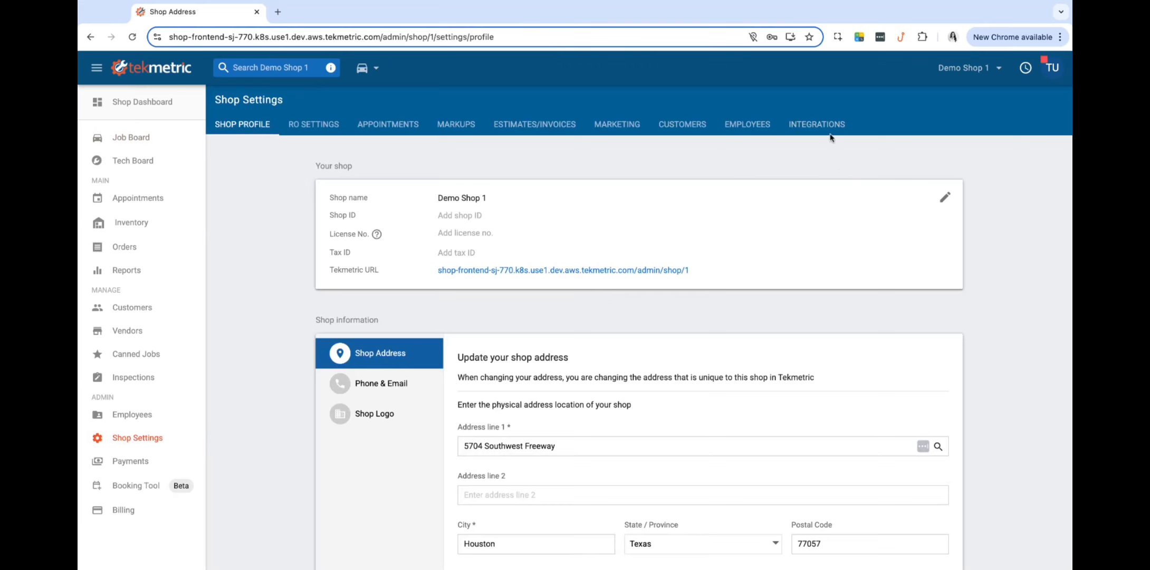
Review the Nexpart Multi-Seller integration settings among the shop's parts integrations, then close them without changes
click(827, 128)
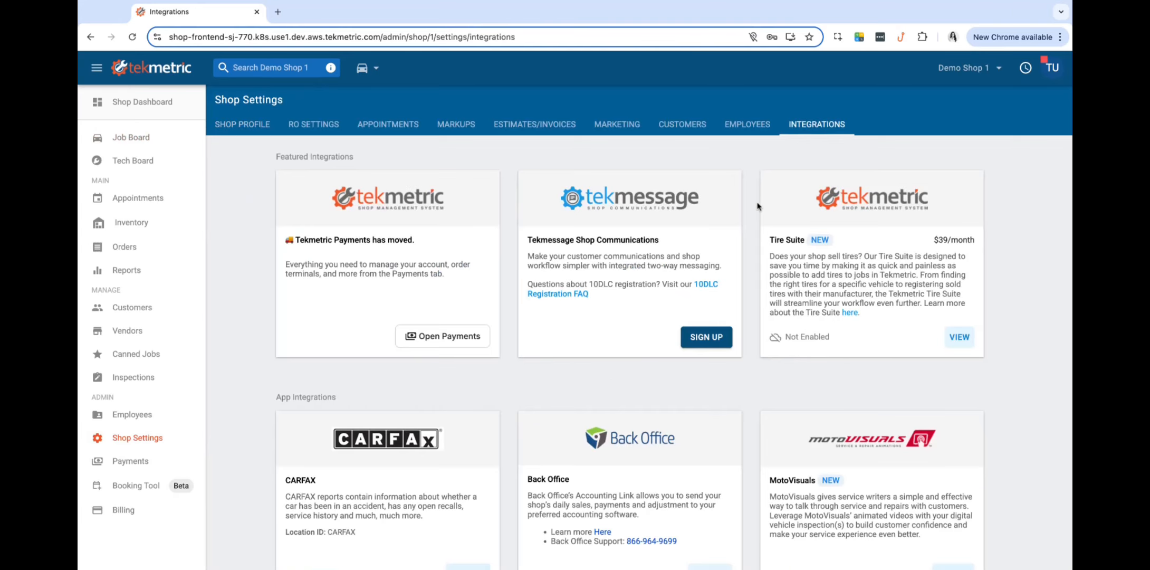
scroll(758, 205, down, 5)
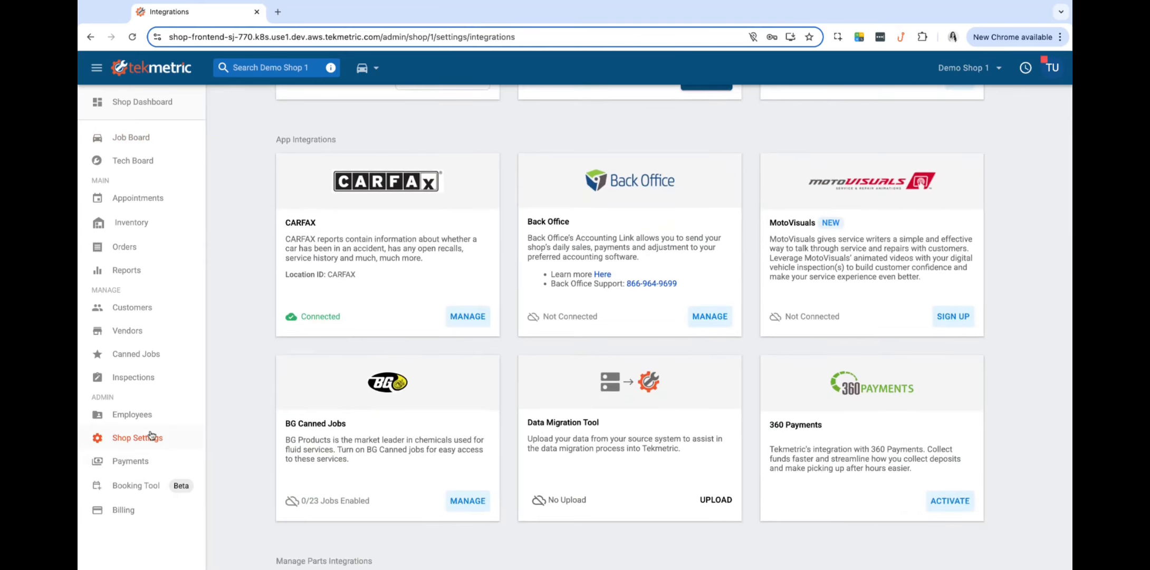
scroll(596, 356, up, 5)
scroll(718, 307, down, 3)
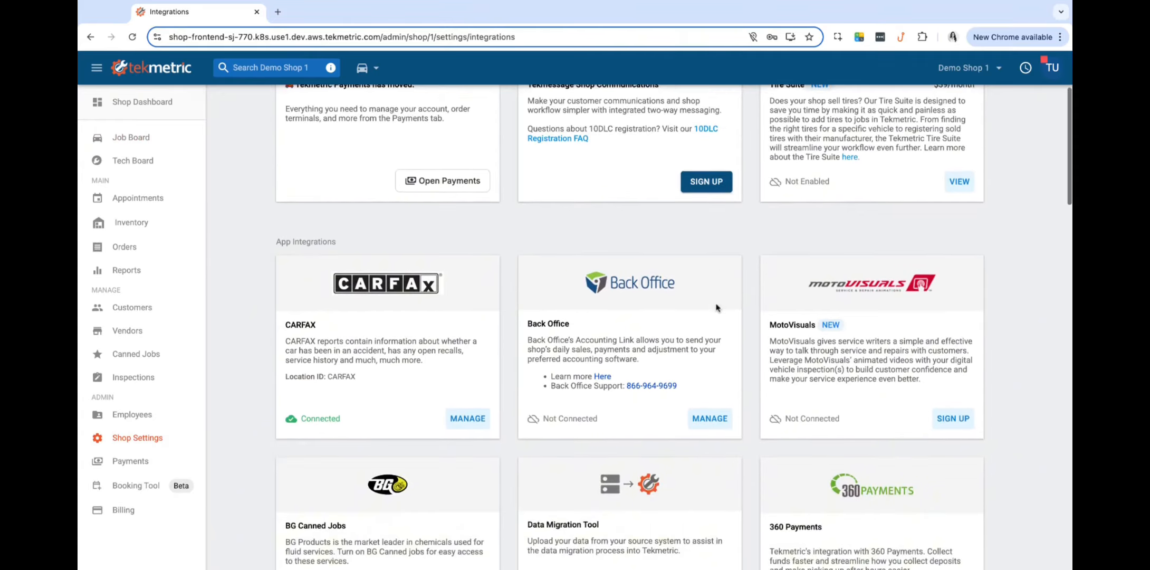
scroll(716, 308, down, 10)
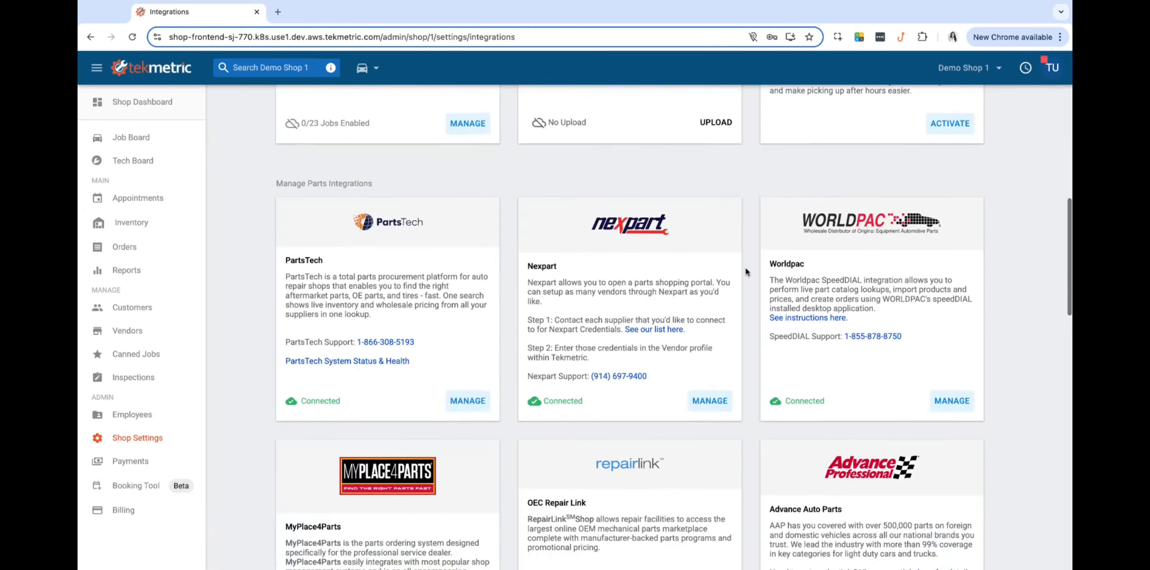
click(717, 401)
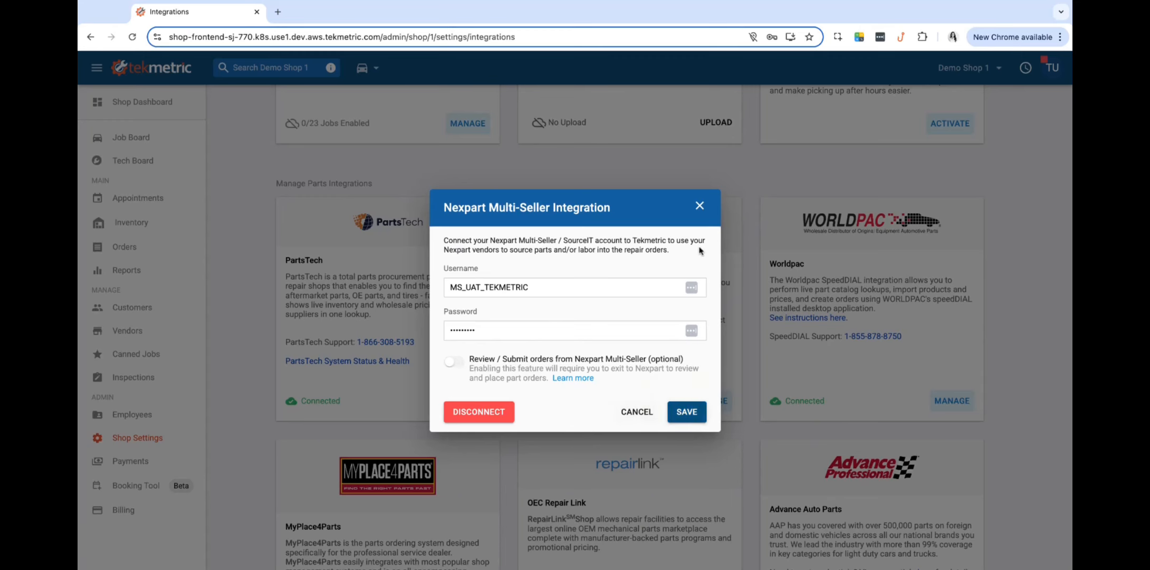
click(699, 207)
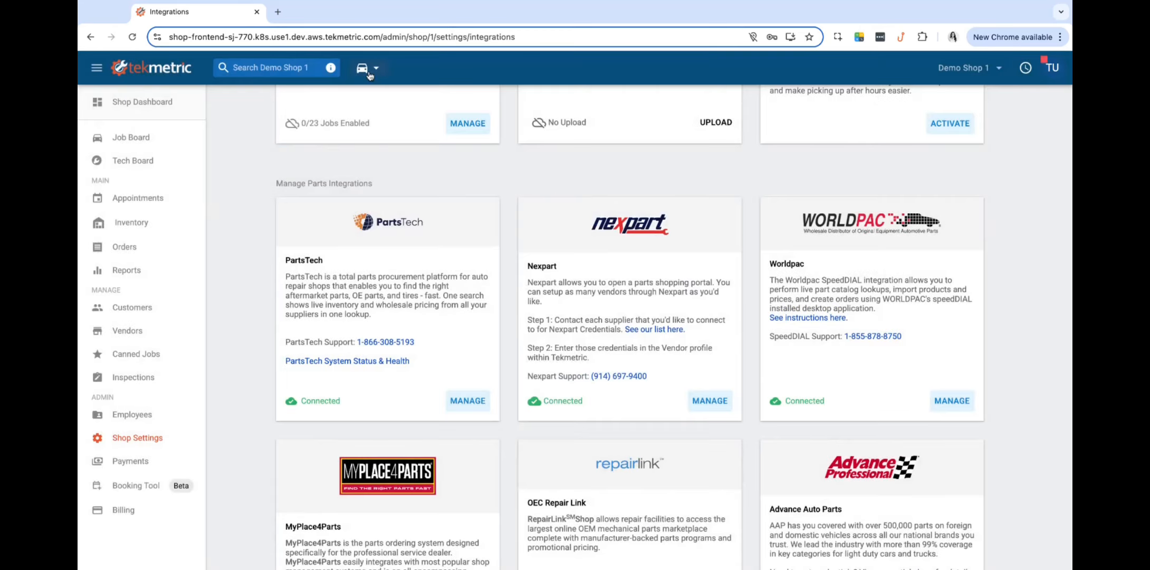
Open the 2008 Honda Civic LX repair order and start adding a Nexpart part to the Remove & Replace Cabin Air Filter job
click(388, 70)
click(364, 91)
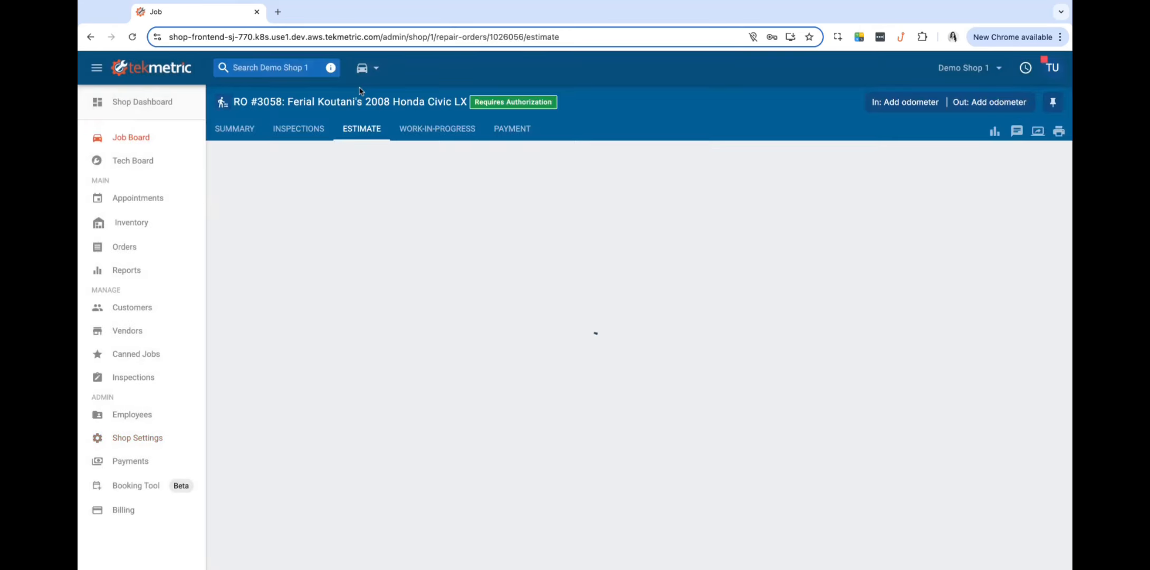
scroll(724, 336, down, 3)
click(917, 261)
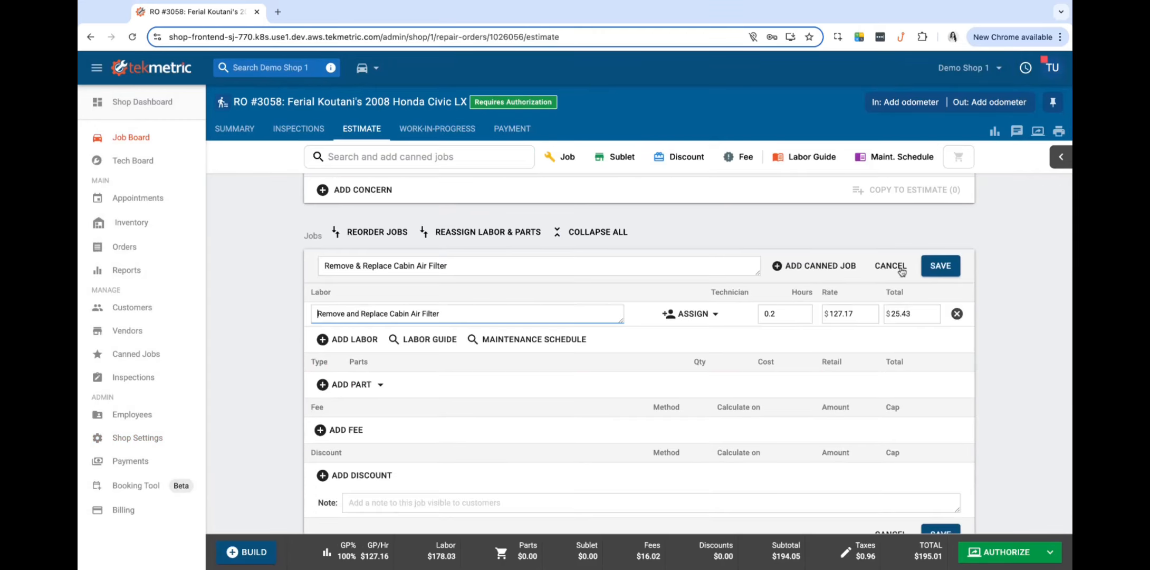
scroll(537, 328, down, 1)
click(359, 368)
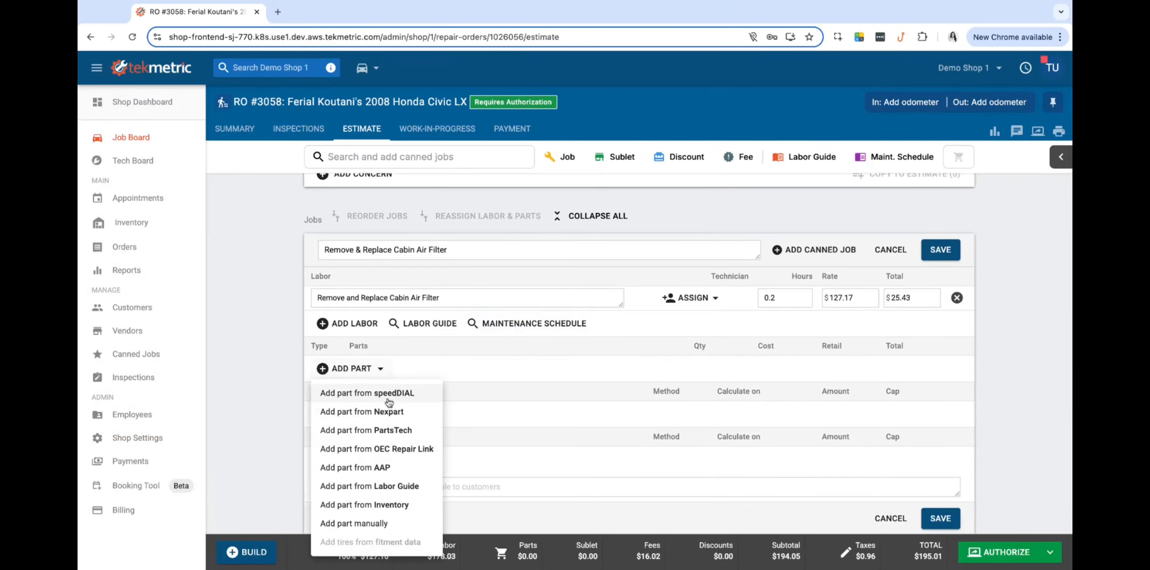
click(359, 412)
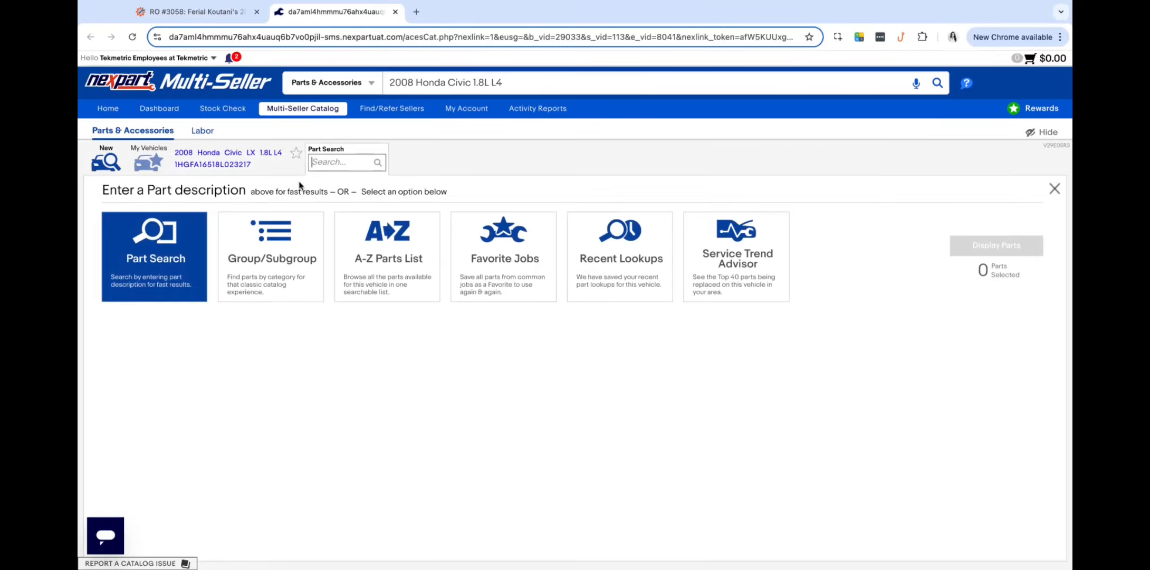
Find Cabin Air Filter in the A-Z parts list by searching for "cabin air" and display its matching parts
click(406, 247)
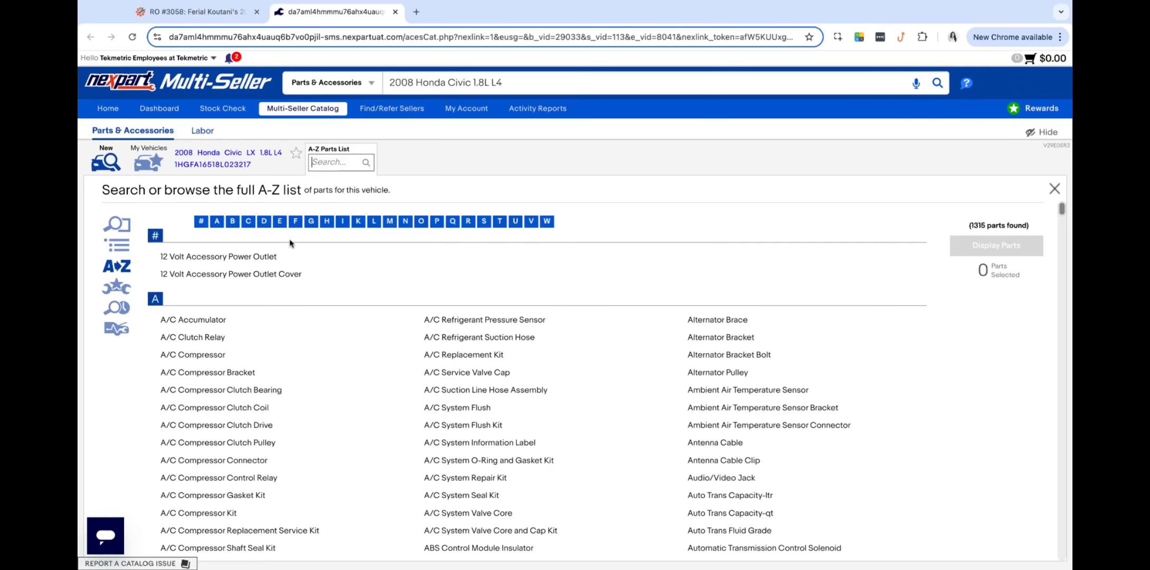
click(248, 221)
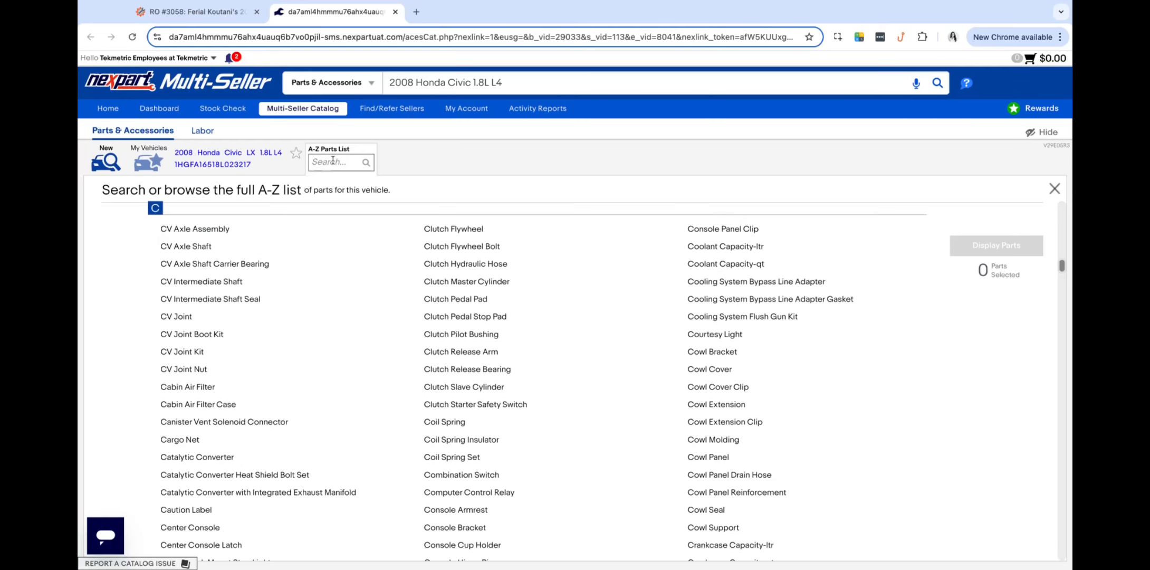
text(cabin air)
click(236, 238)
click(994, 247)
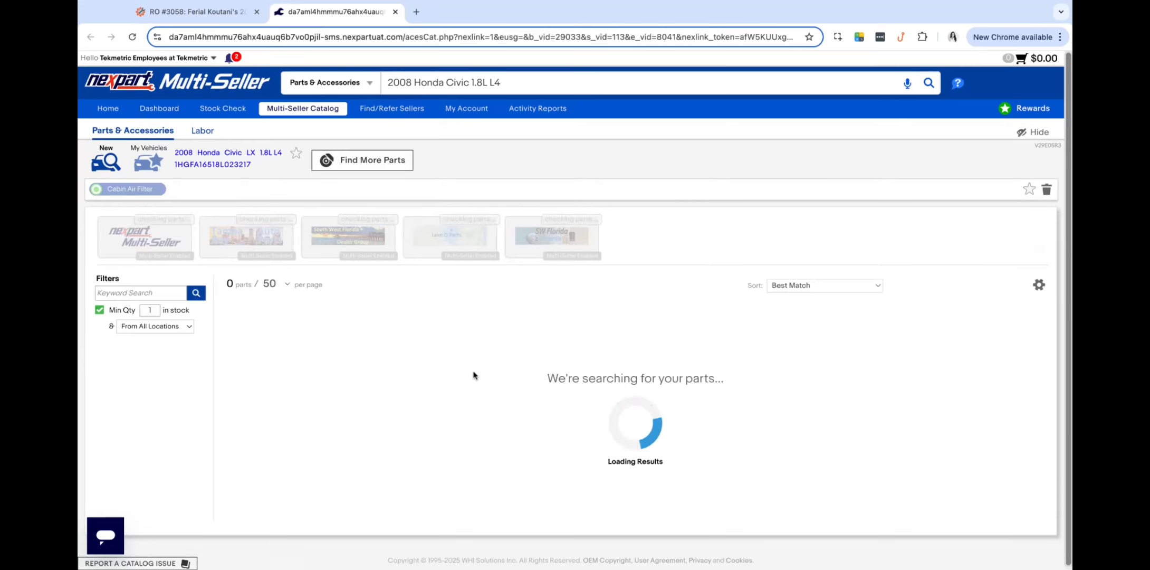
Compare the cabin air filter offers seller by seller, ending on the Tampa Bay Auto Parts listings
scroll(394, 283, down, 2)
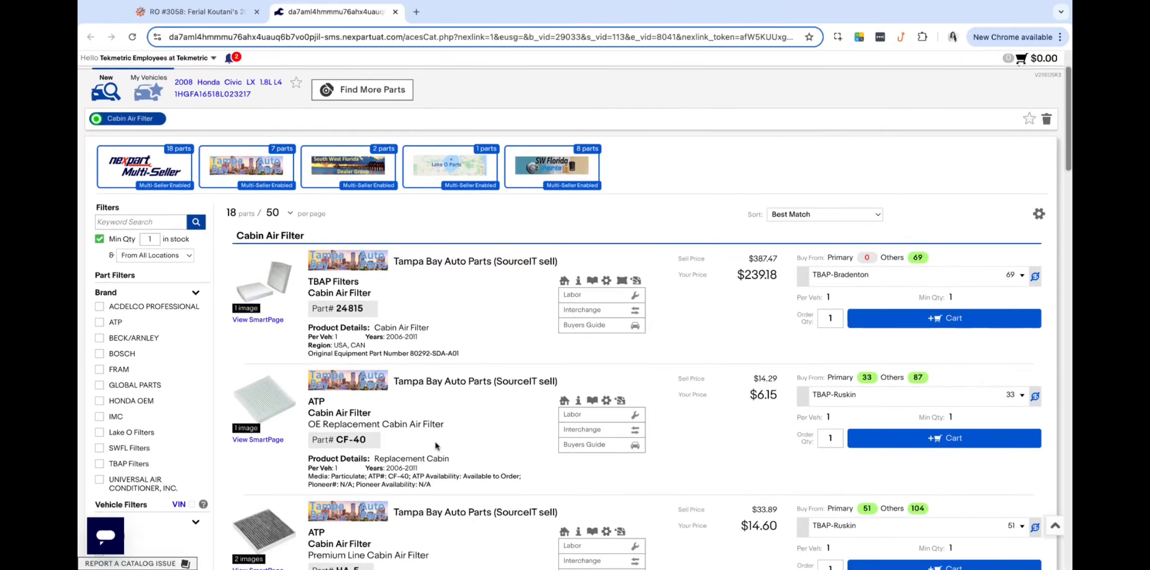
click(359, 175)
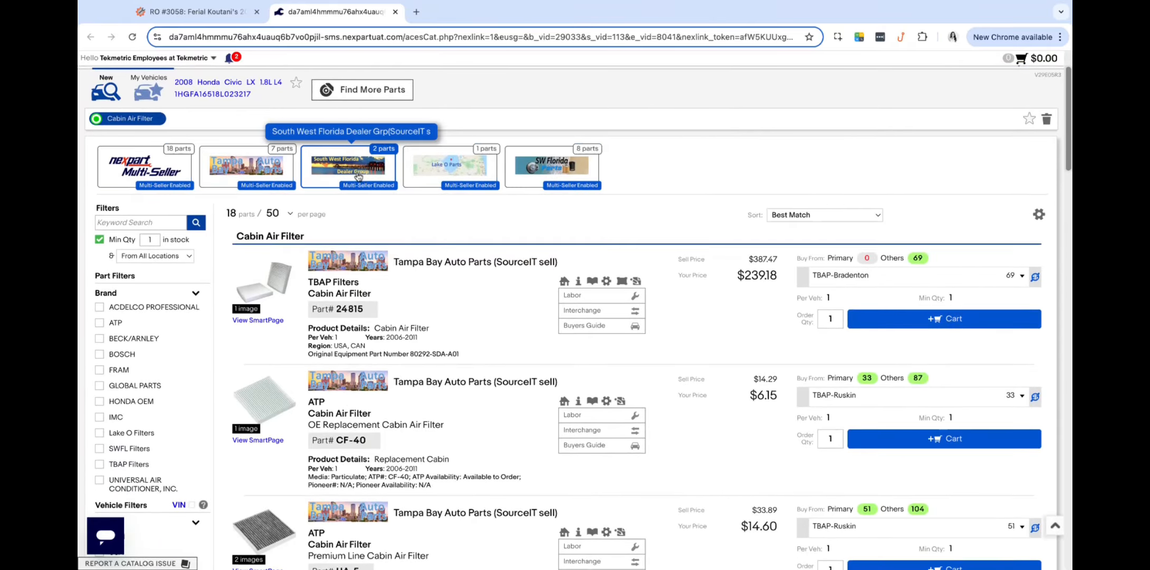
click(457, 169)
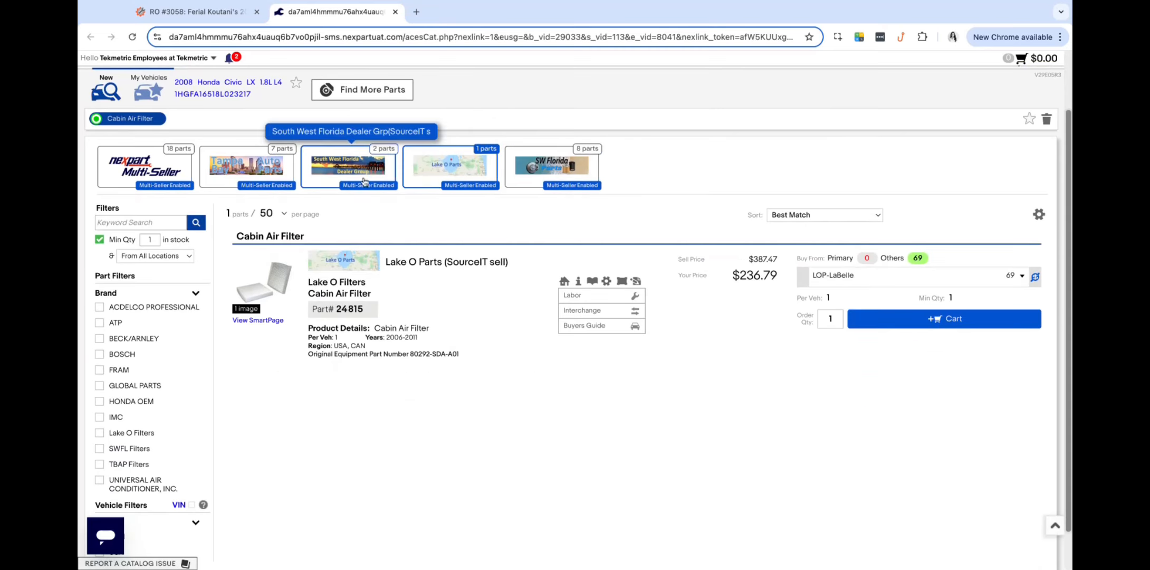
click(349, 169)
click(248, 169)
click(531, 174)
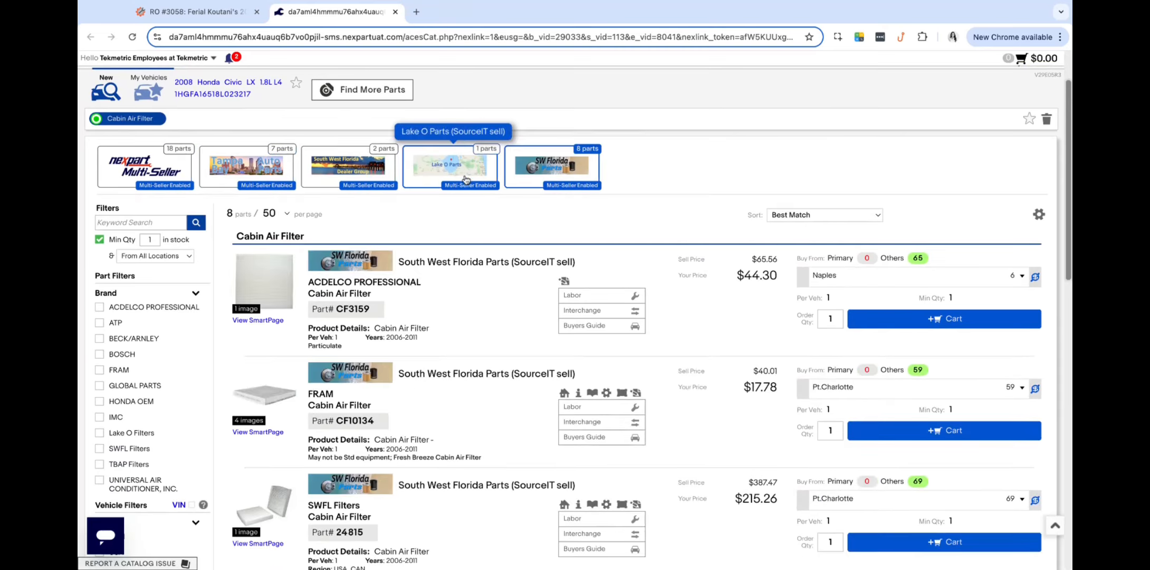
click(449, 168)
click(246, 168)
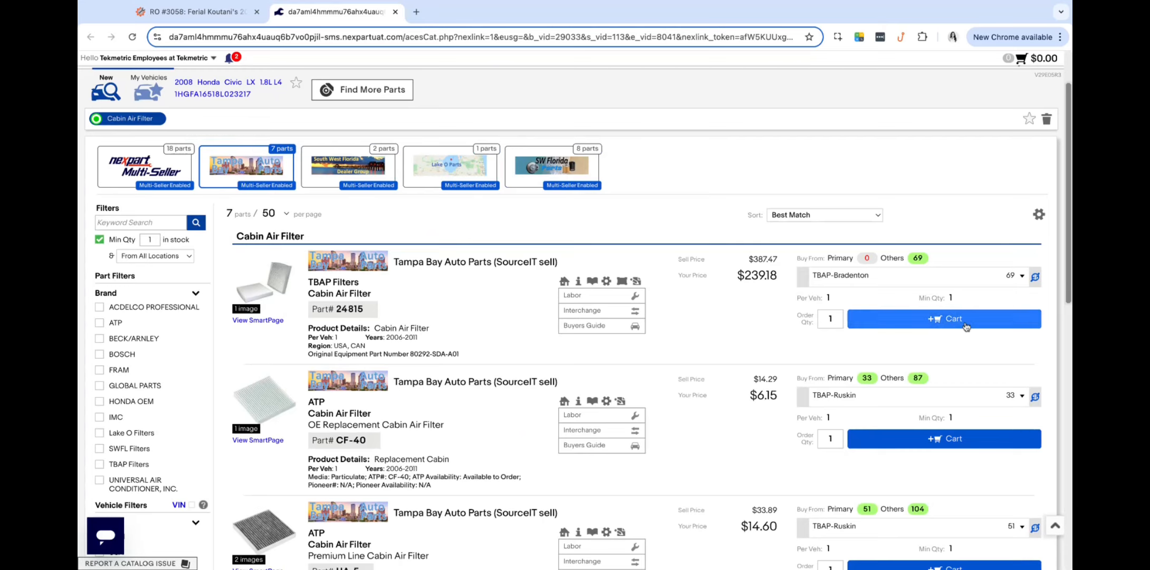
Add the Tampa Bay Auto Parts cabin air filter 24815 to the cart and send the cart's info to Tekmetric
click(944, 319)
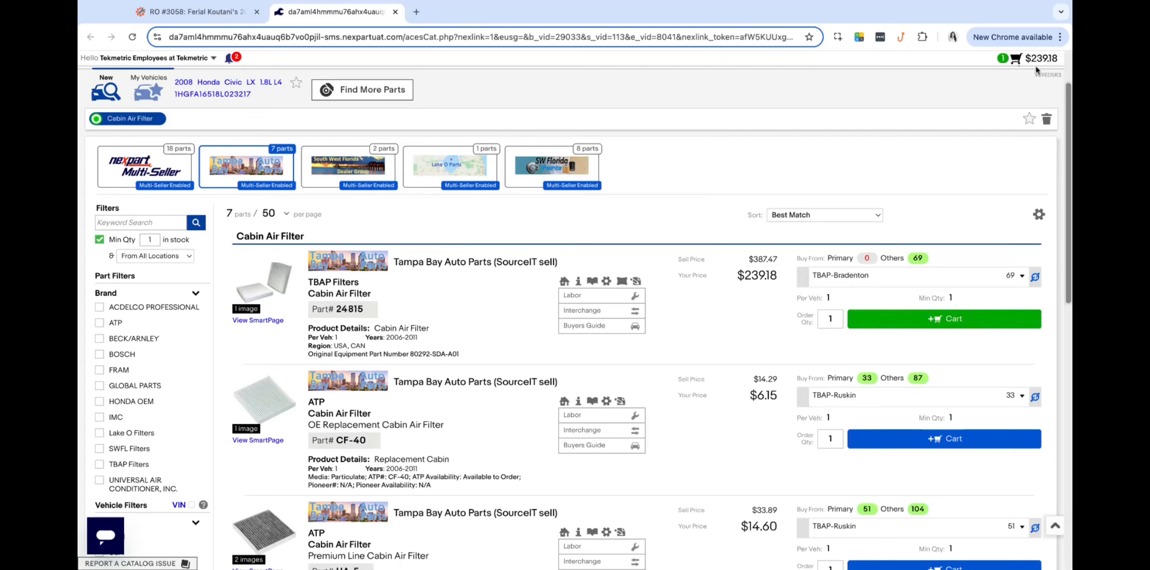
mouse_move(1038, 61)
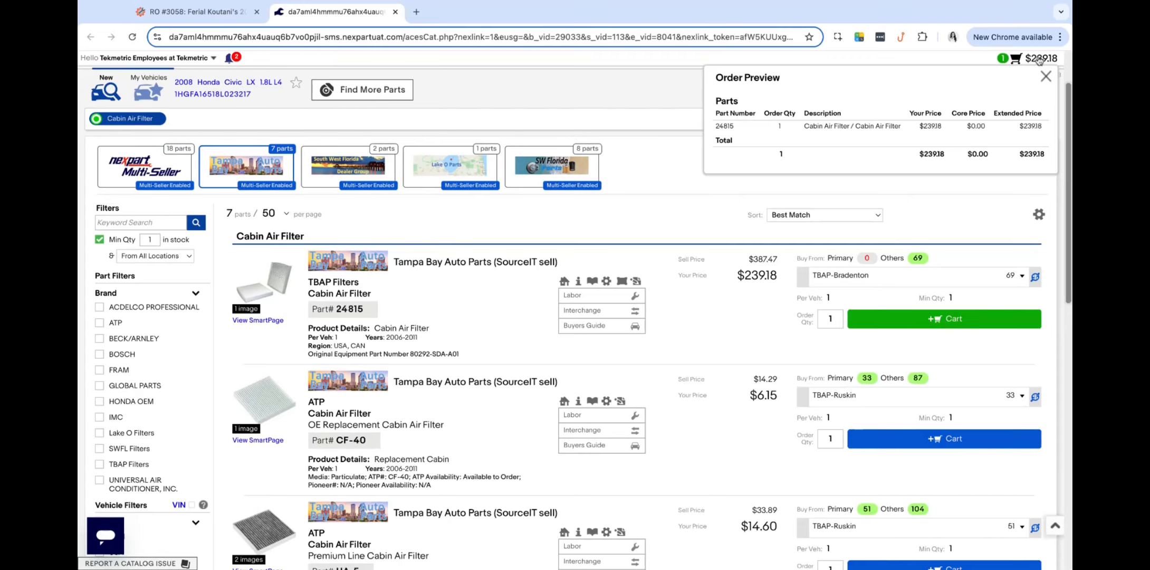
click(1026, 61)
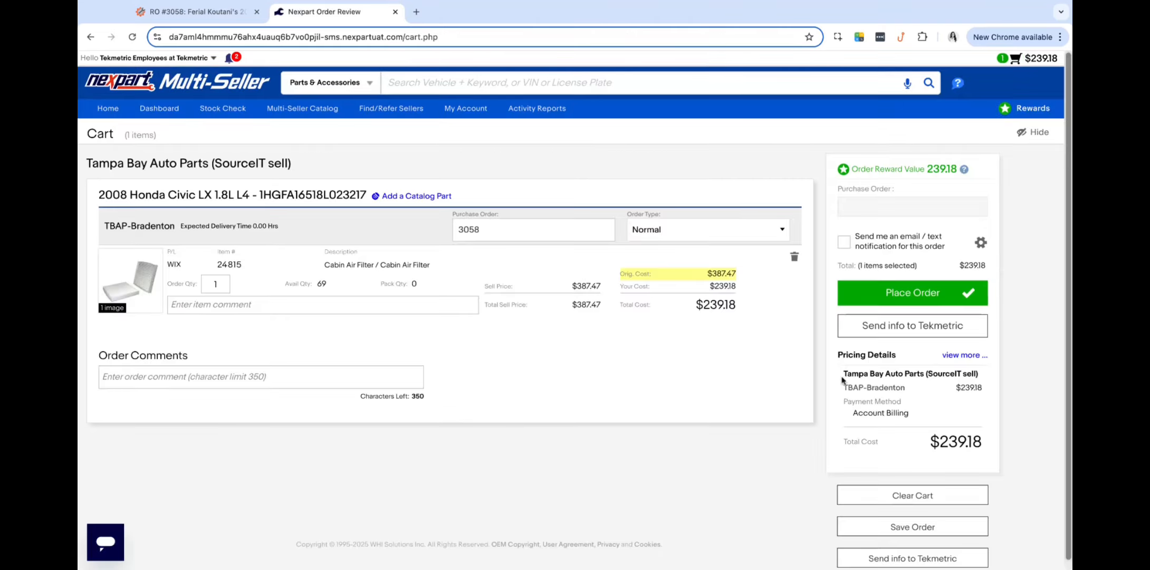
click(895, 327)
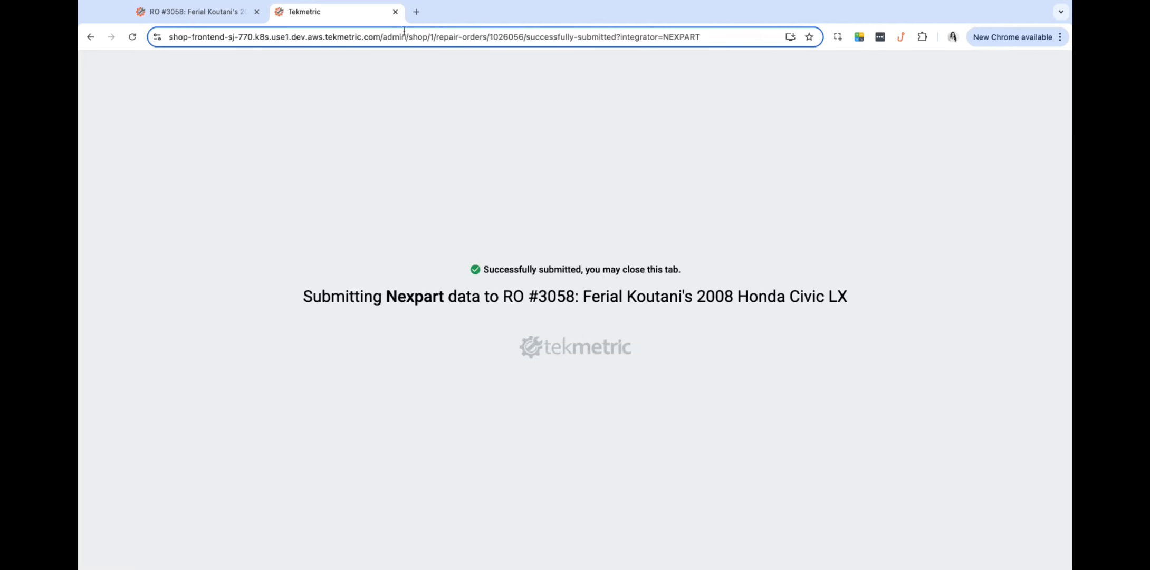
Return to the repair order and save the Remove & Replace Cabin Air Filter job with the quoted part
click(395, 11)
click(676, 375)
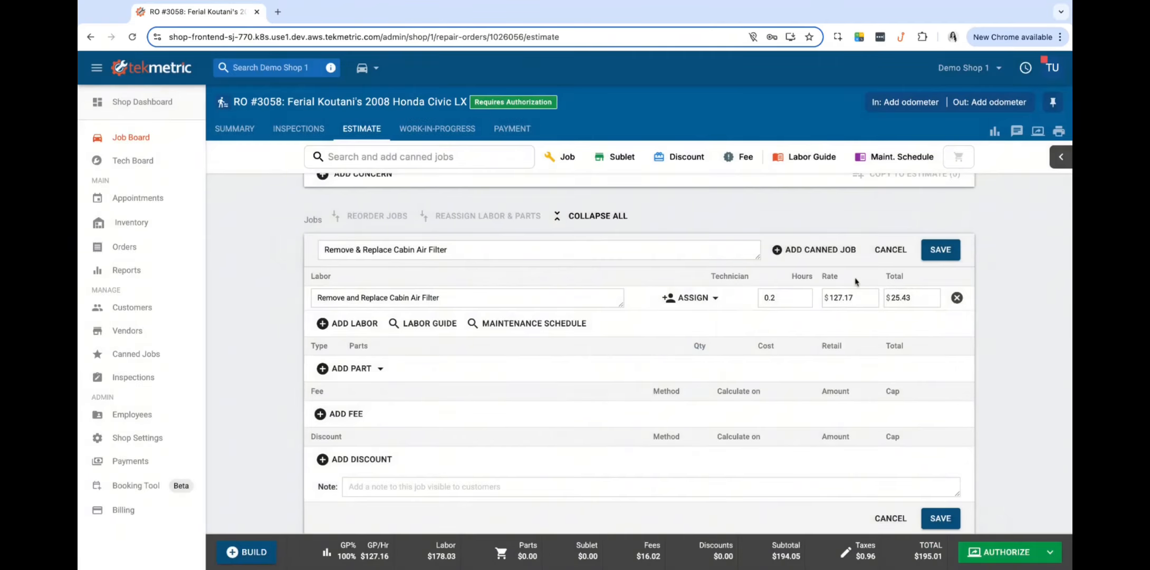
click(940, 253)
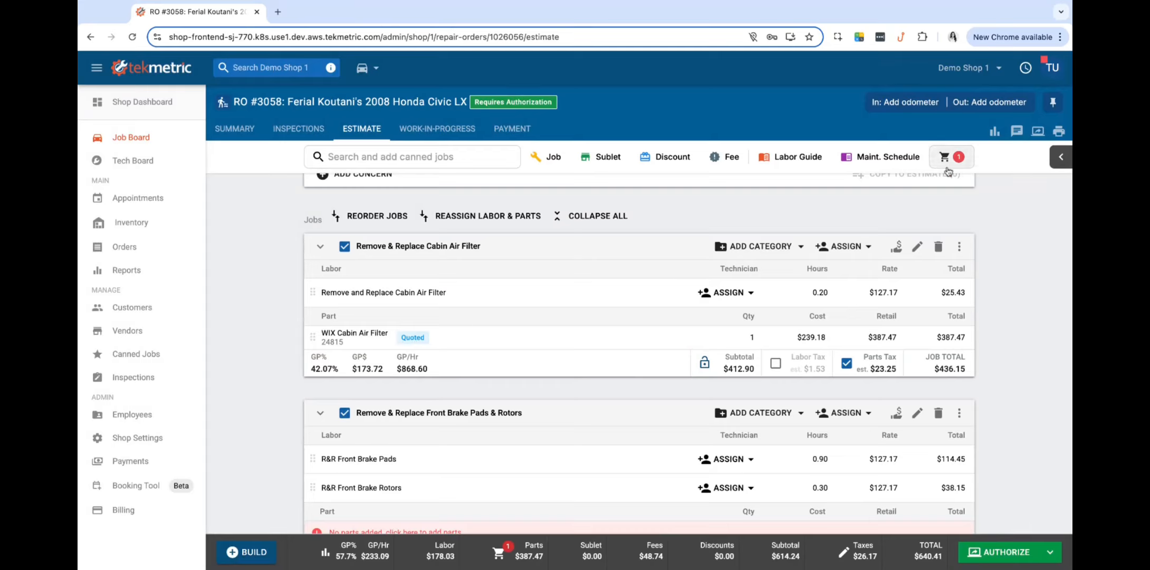
Submit the order for the quoted WIX cabin air filter in PartsHub, check the ordered parts, and close PartsHub
click(415, 338)
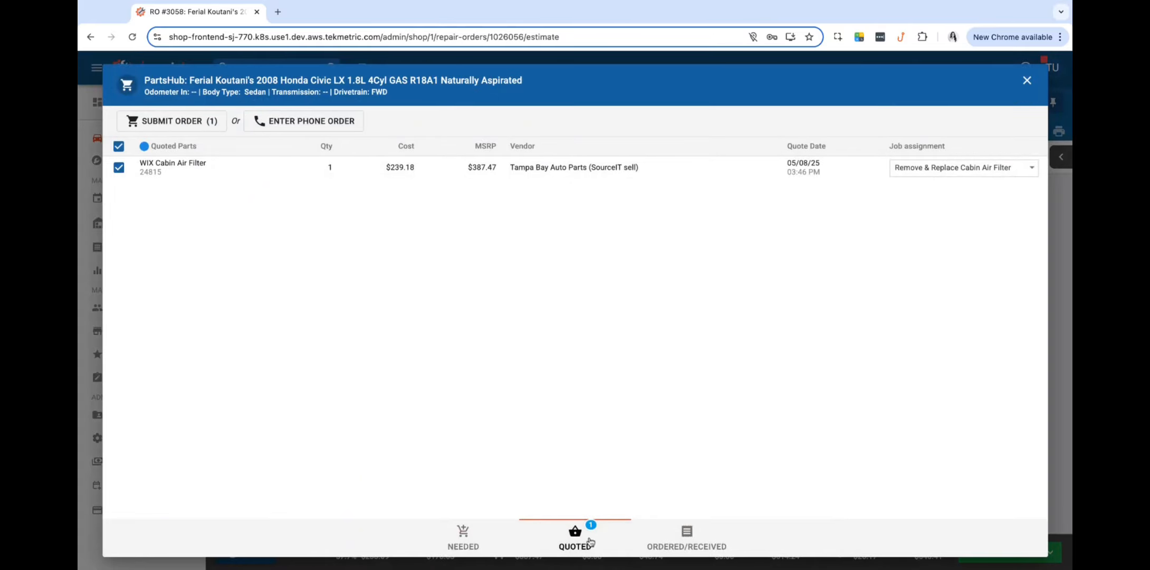
click(183, 122)
click(648, 353)
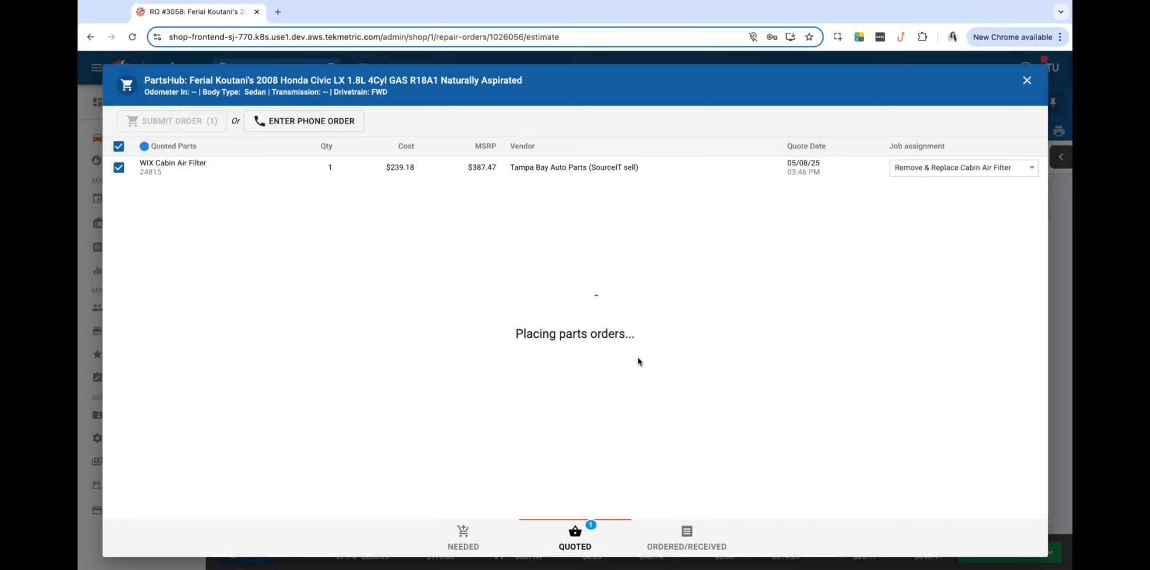
click(668, 533)
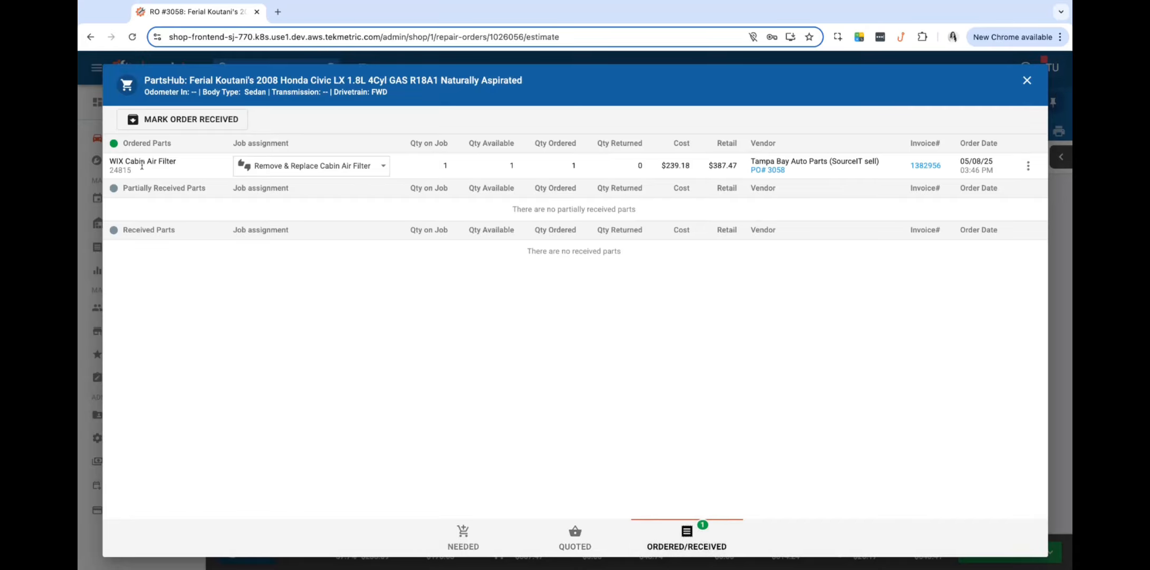
click(1027, 81)
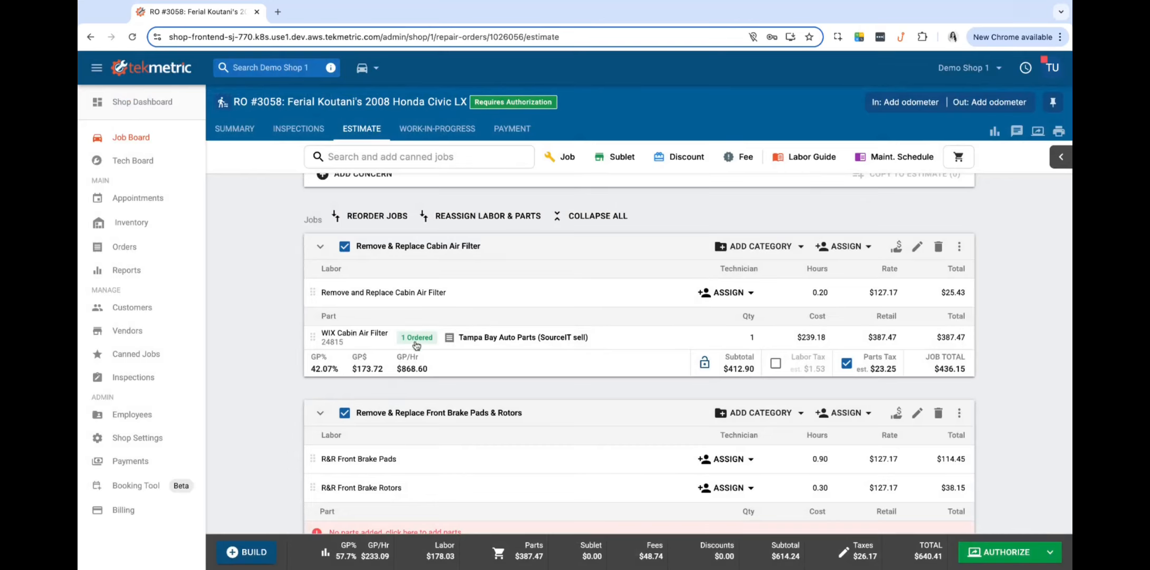
Enable Review / Submit orders from Nexpart Multi-Seller in the Nexpart integration settings and save them
click(177, 439)
click(785, 125)
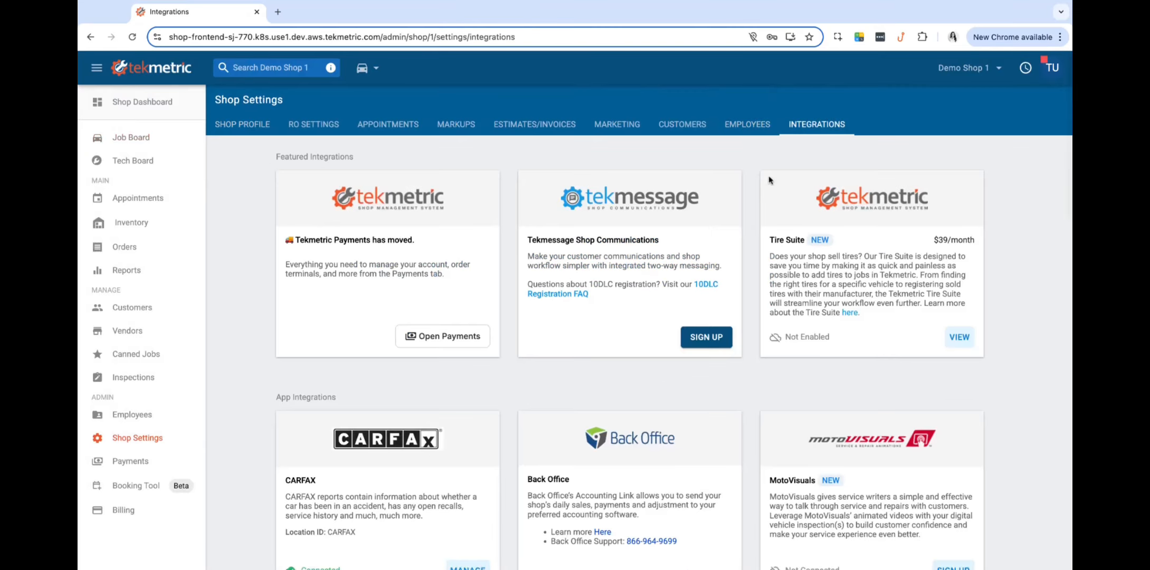
scroll(705, 314, down, 10)
scroll(703, 316, down, 2)
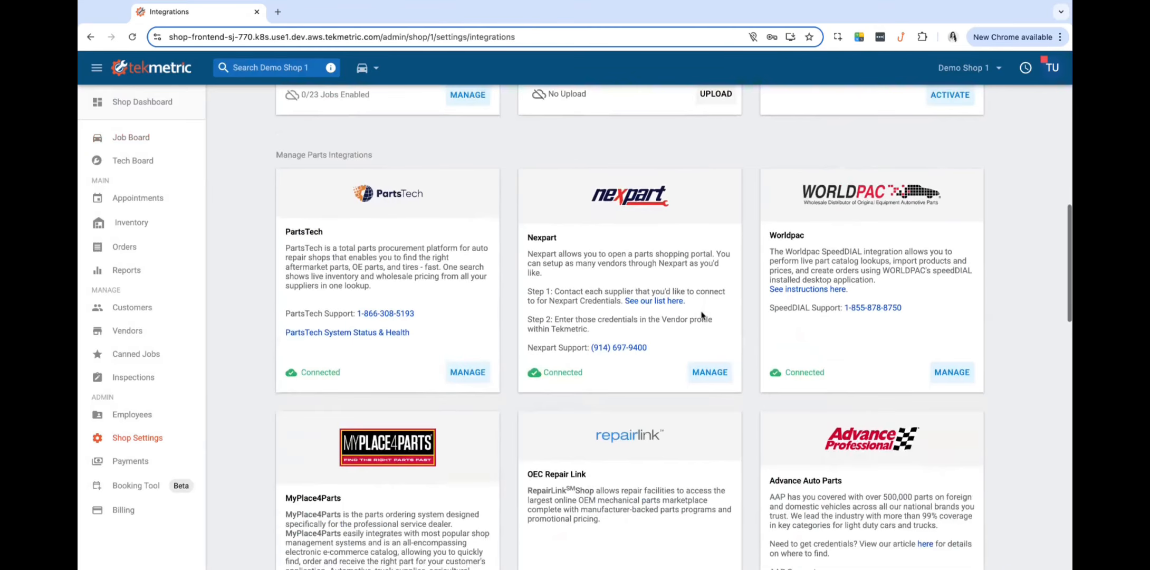
click(710, 373)
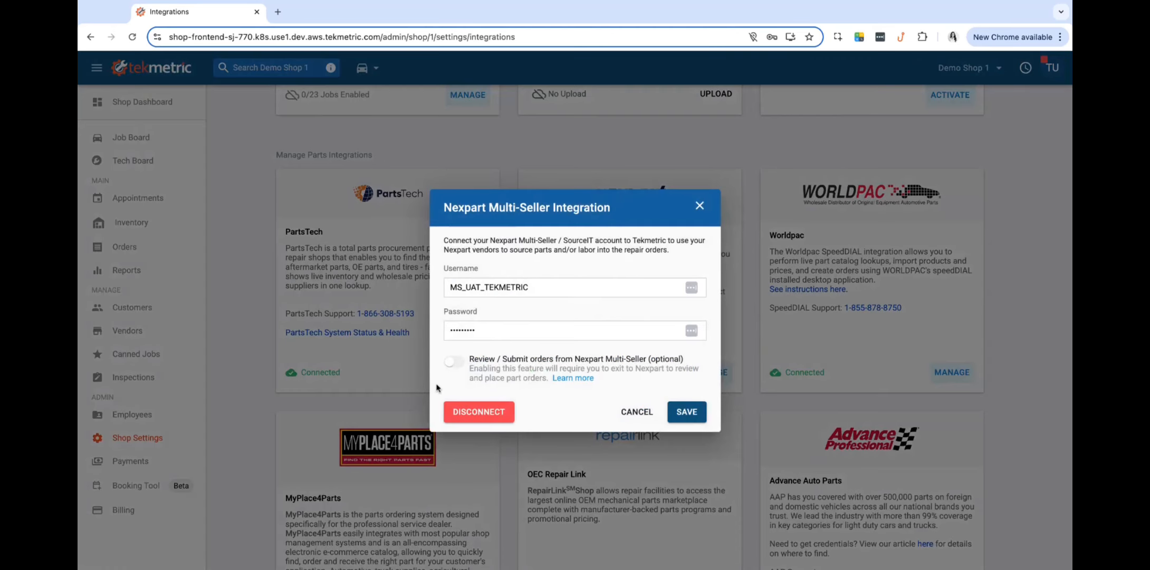
click(454, 364)
click(685, 422)
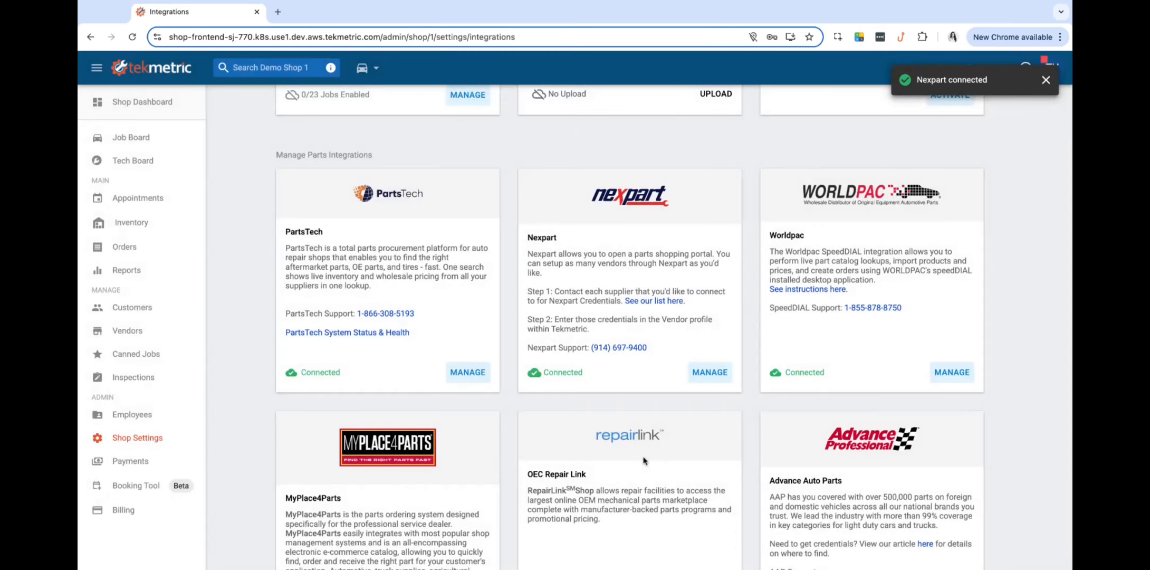
Reopen the 2008 Honda Civic repair order and start adding parts from Nexpart to the Remove & Replace Front Brake Pads & Rotors job
click(363, 68)
click(357, 90)
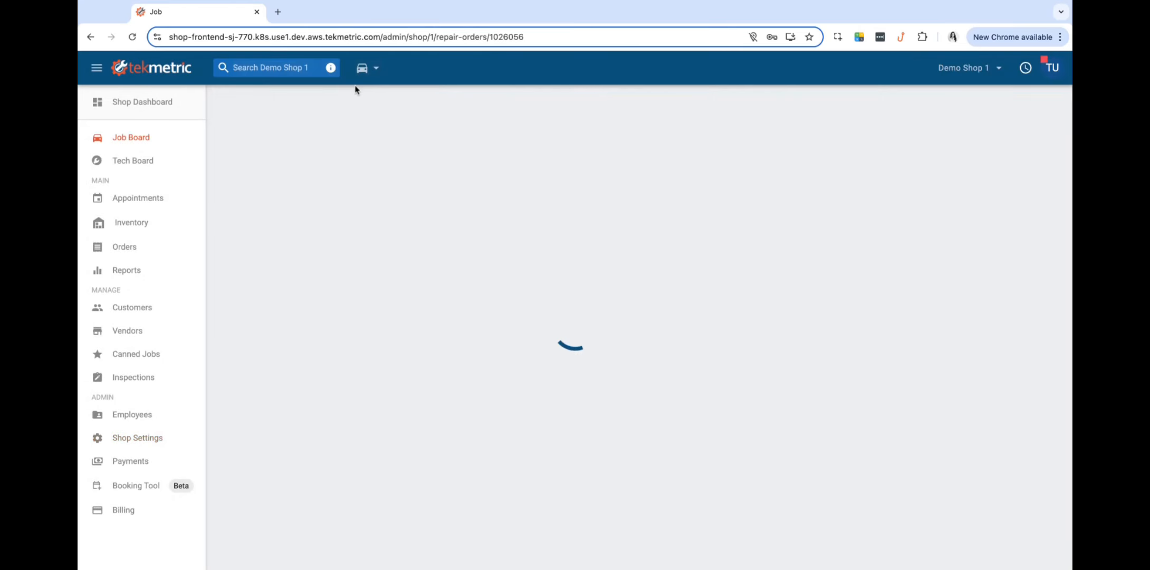
scroll(915, 246, down, 6)
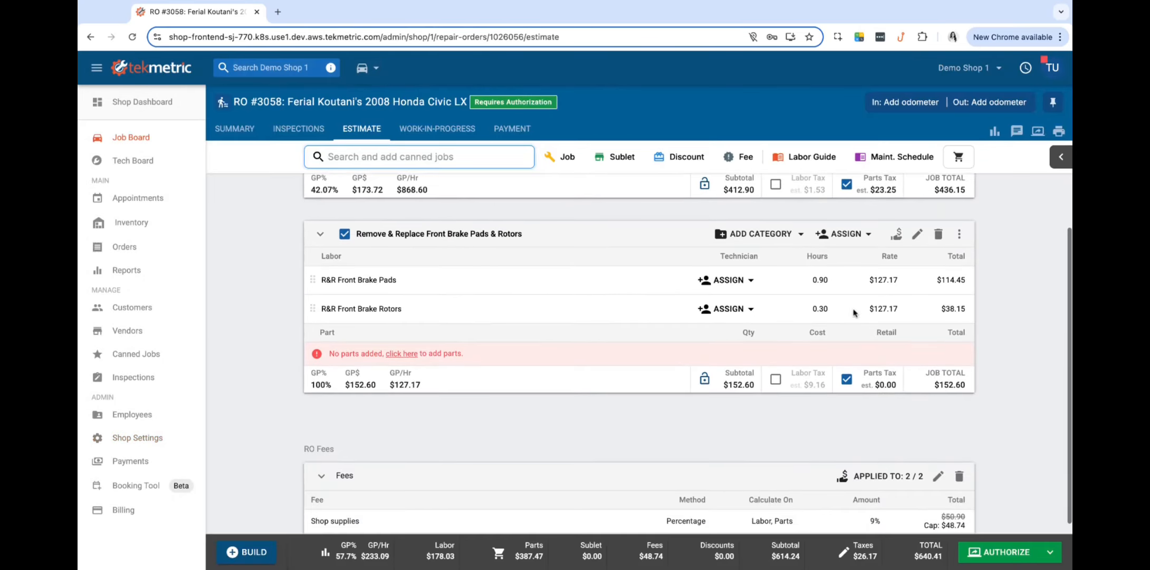
click(915, 242)
click(352, 380)
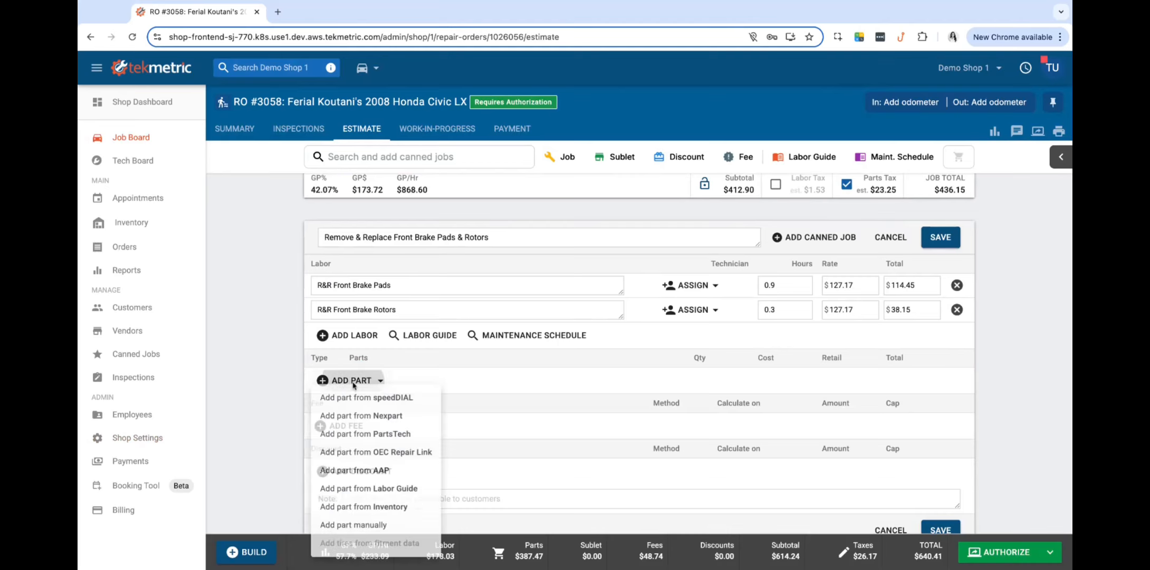
click(374, 419)
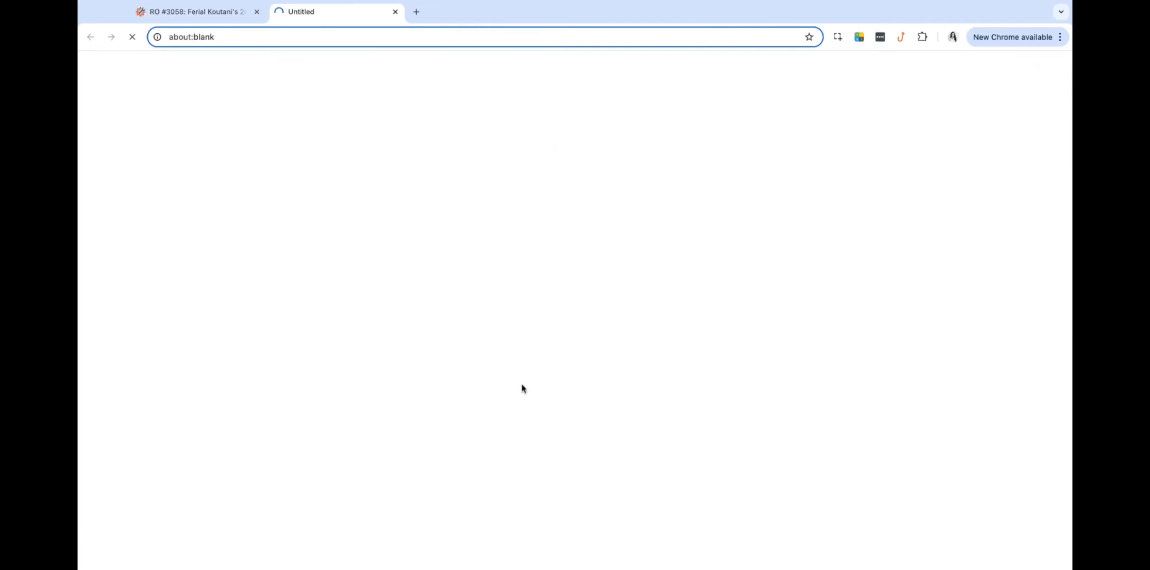
Search the vehicle's A-Z parts list for "brake pa" and display the results for Front Disc Brake Pad Set
click(387, 253)
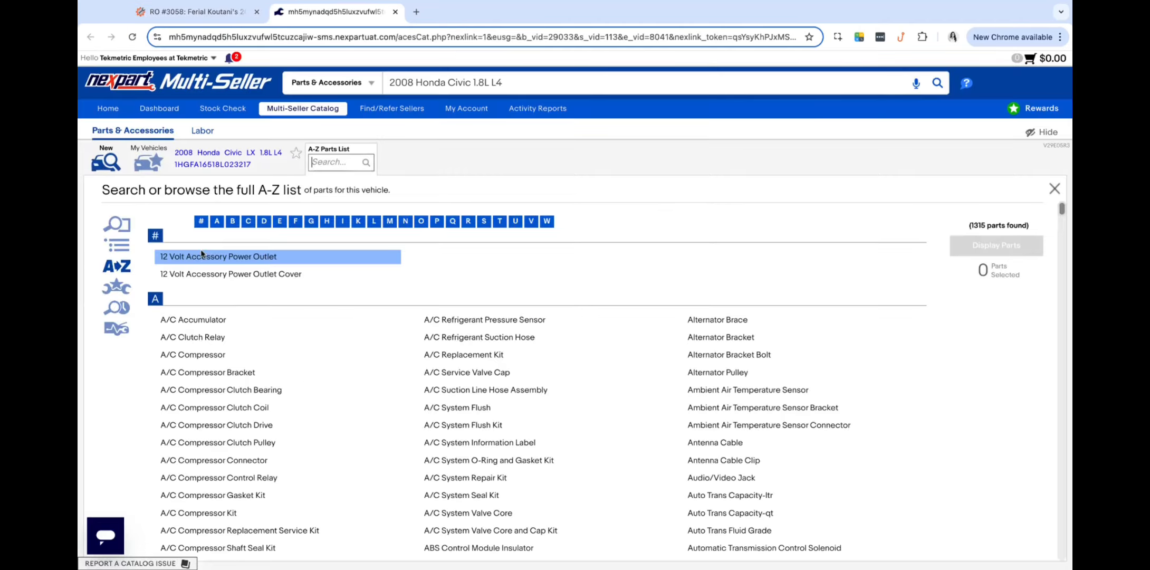
click(231, 221)
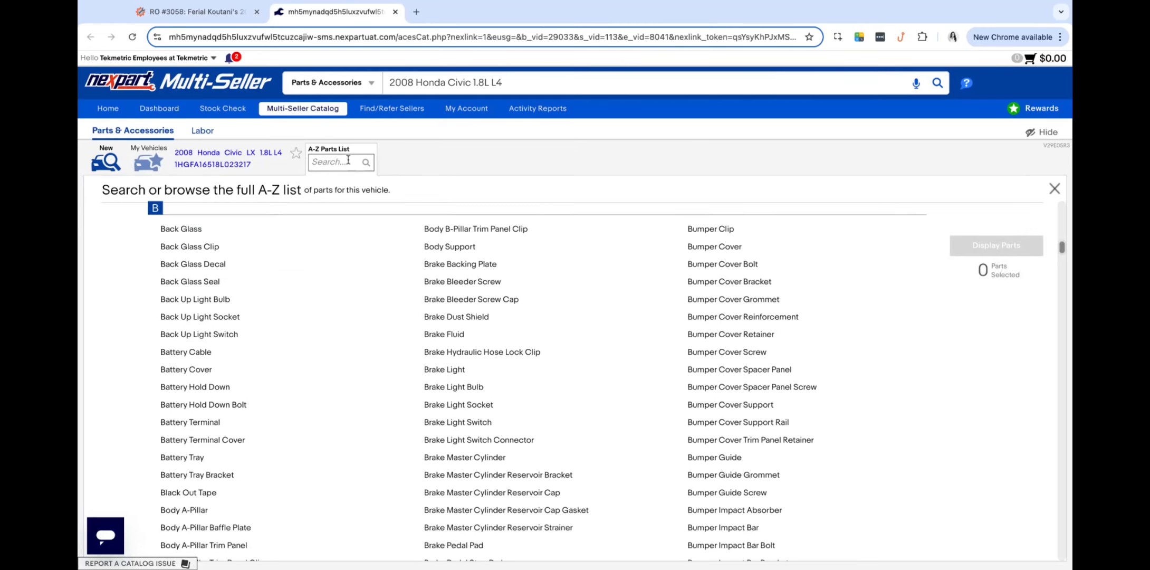
click(348, 161)
text(brake pa)
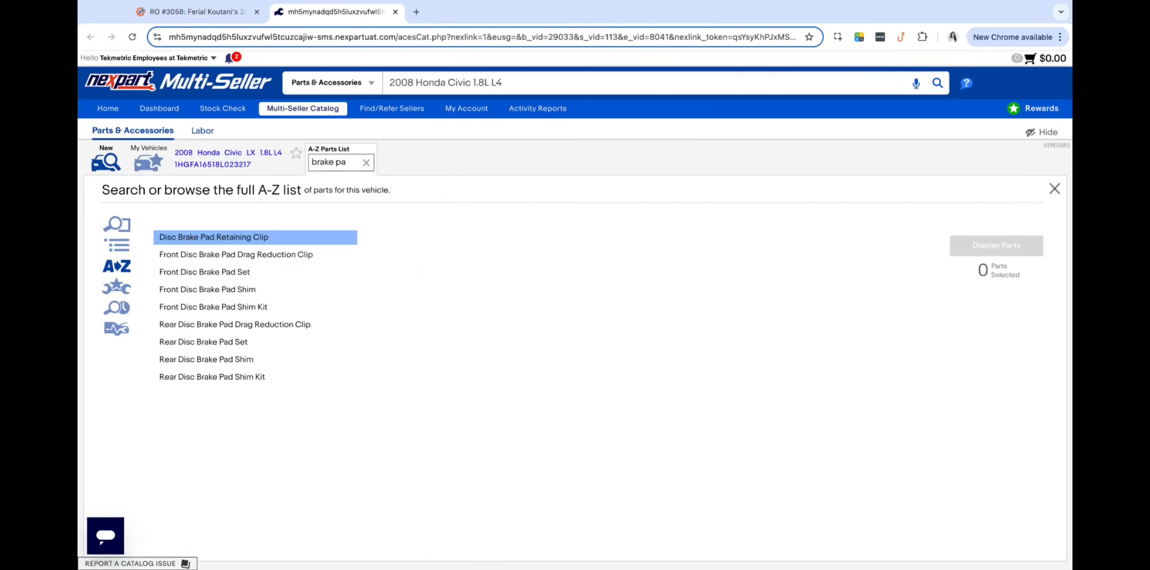
click(222, 271)
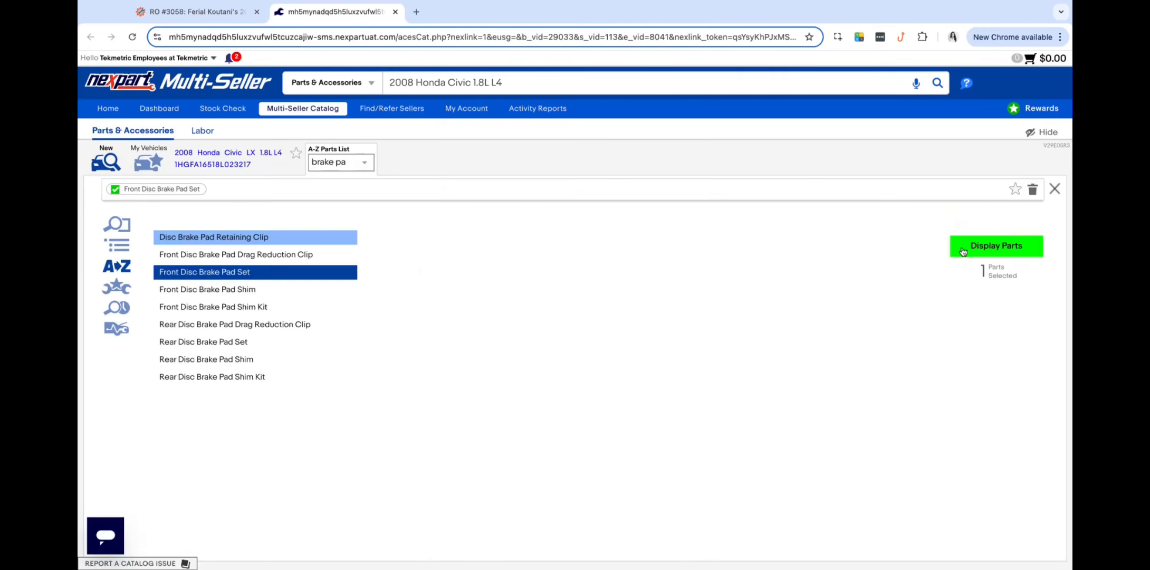
click(996, 245)
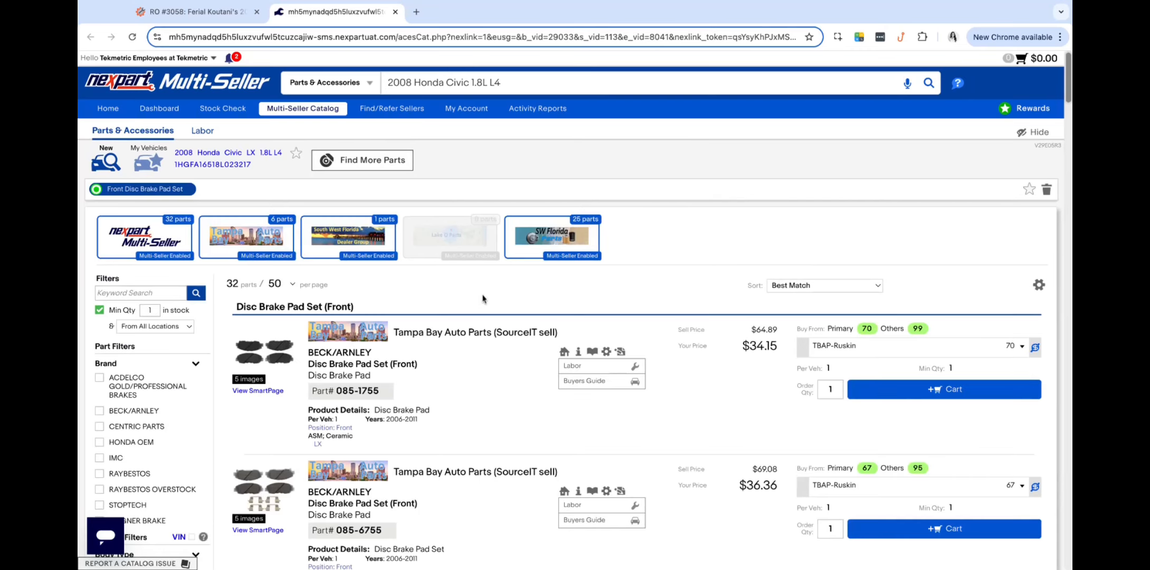
Limit the pad sets to South West Florida Parts and add the Centric Parts set 104.07640 to the cart
click(546, 243)
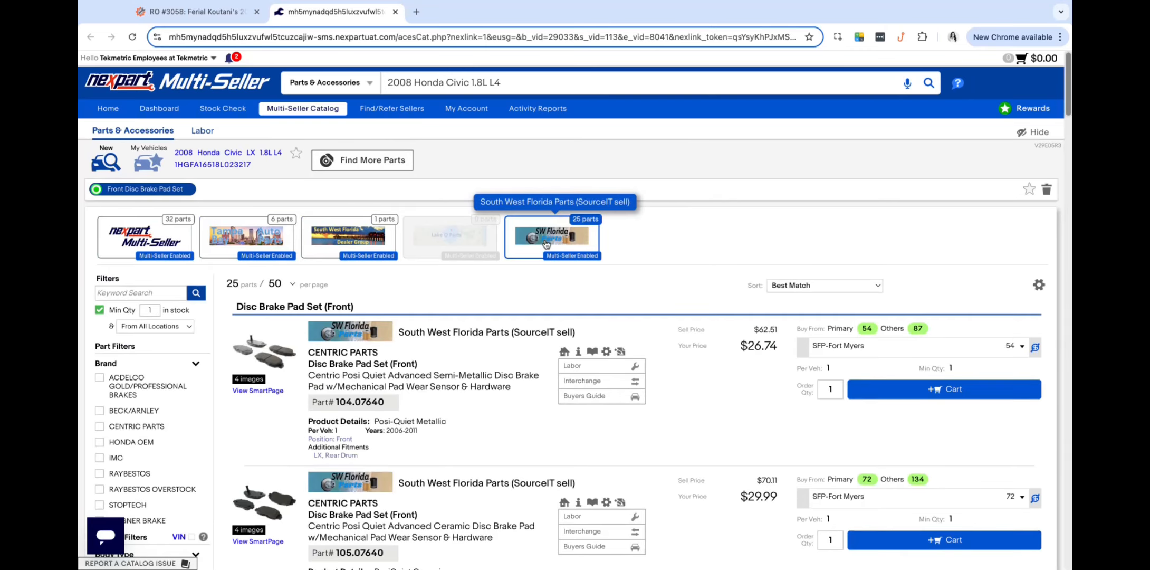
scroll(456, 348, down, 1)
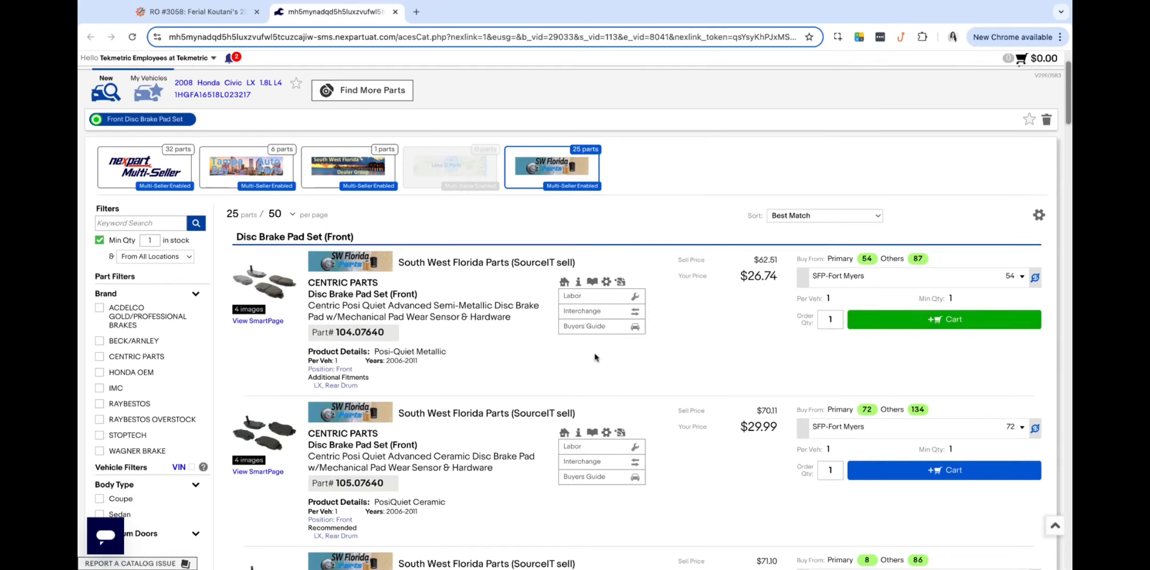
scroll(447, 320, up, 1)
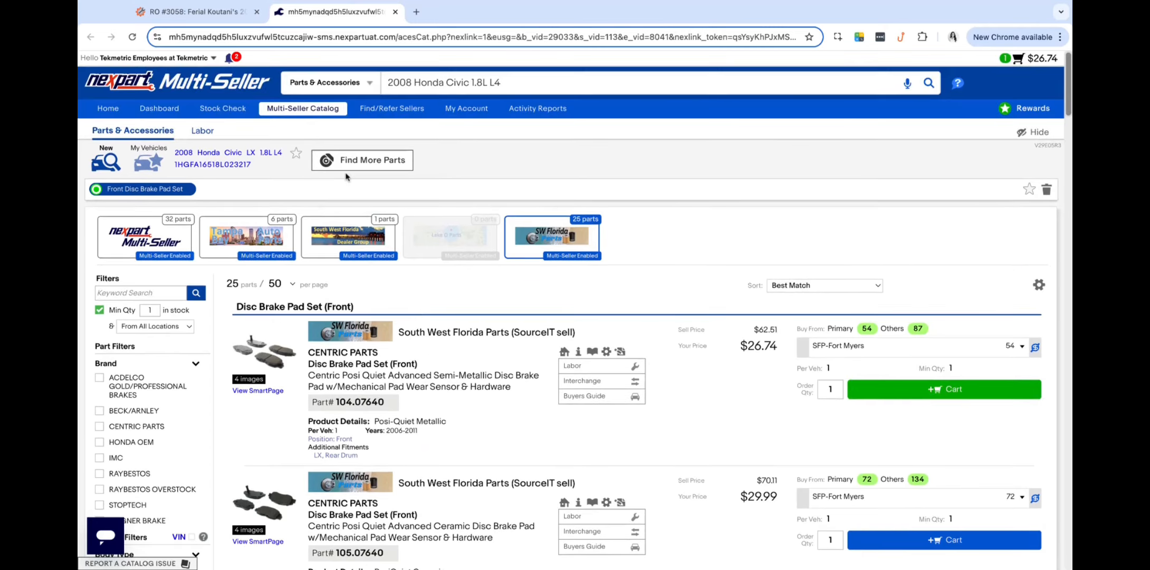
Find more parts by searching the A-Z list for "rotor" and display the results for Front Disc Brake Rotor
click(346, 164)
click(383, 262)
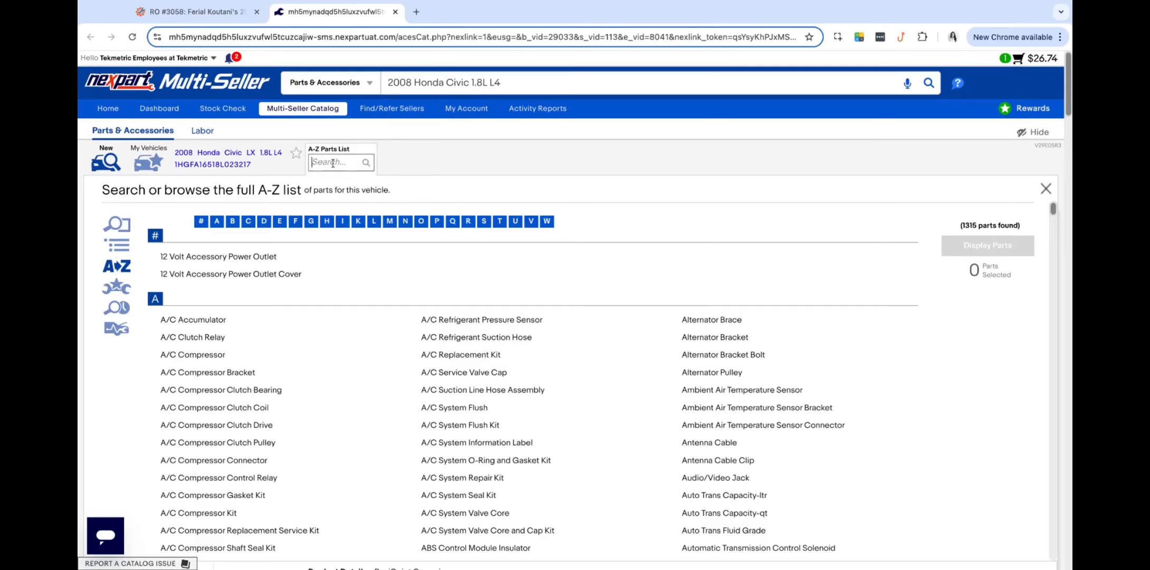
text(rotor)
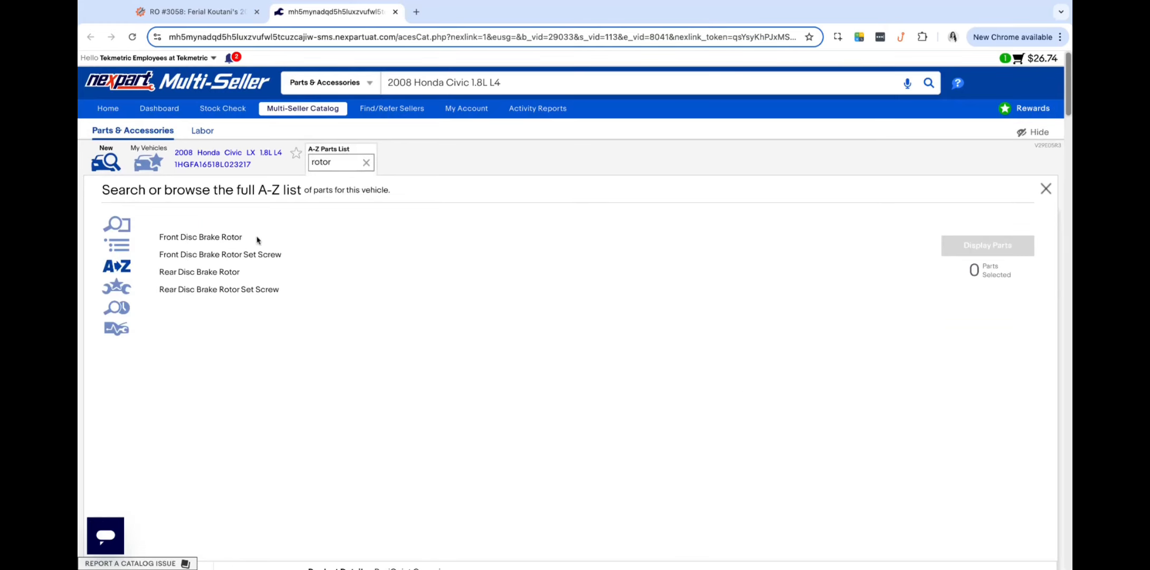
click(257, 238)
click(1017, 244)
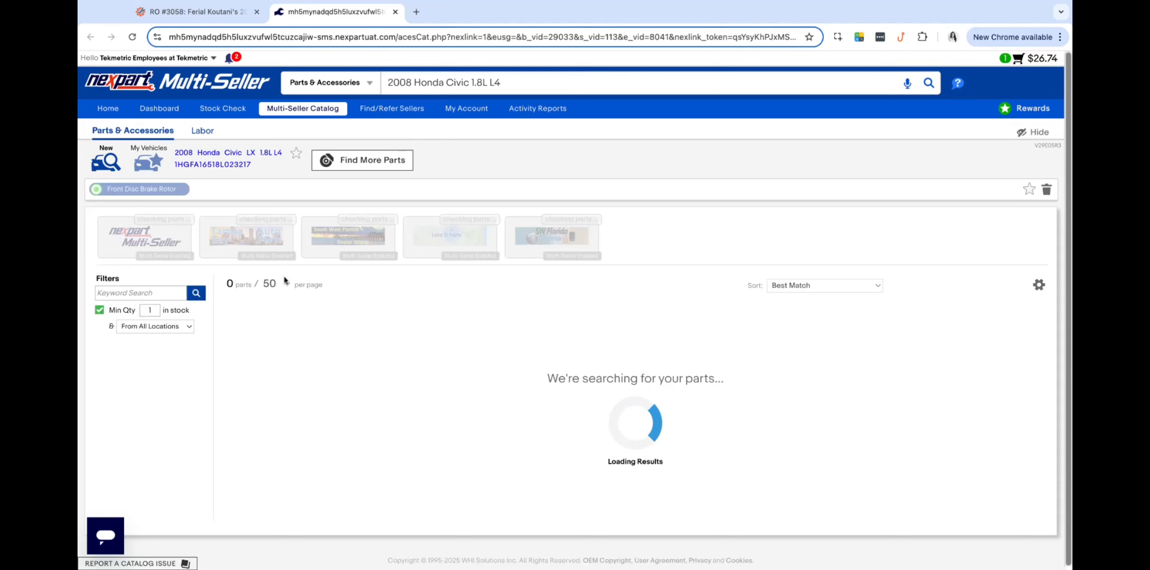
Limit the rotors to Tampa Bay Auto Parts and add two Beck/Arnley 083-2911 rotors from the TBAP-Sarasota location to the cart
click(246, 247)
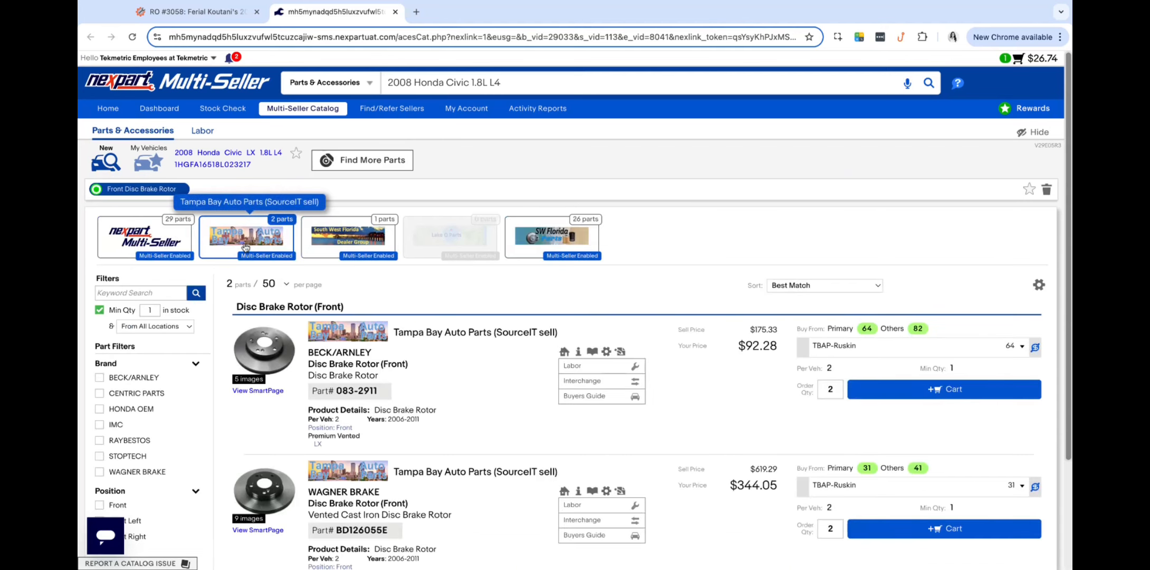
click(821, 350)
click(823, 374)
click(865, 391)
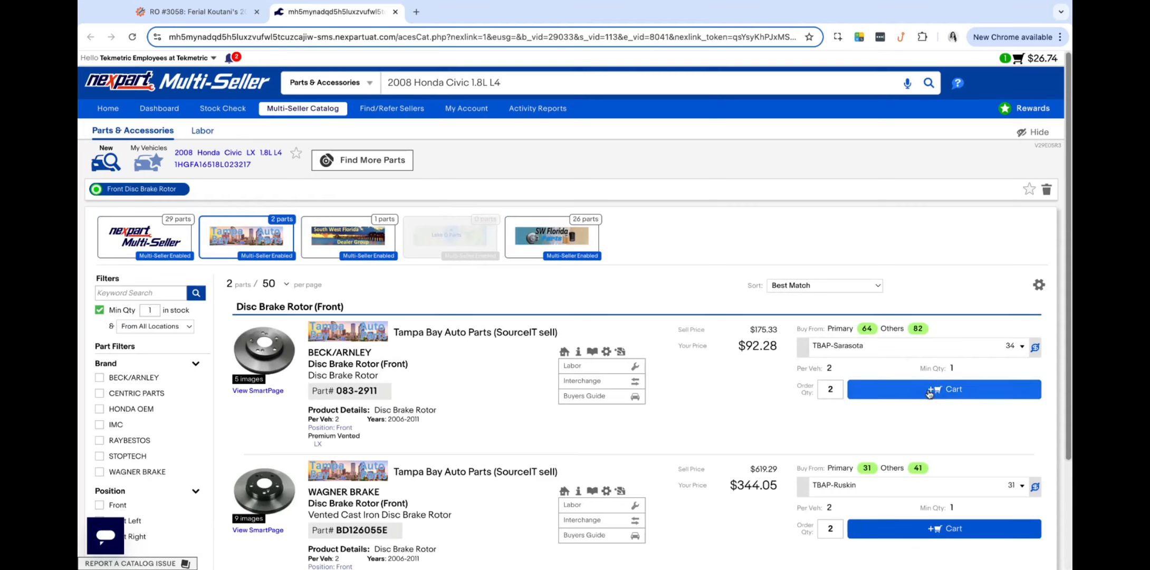
Send the cart's info to Tekmetric and save the front brake pads and rotors job with the quoted parts
click(1034, 58)
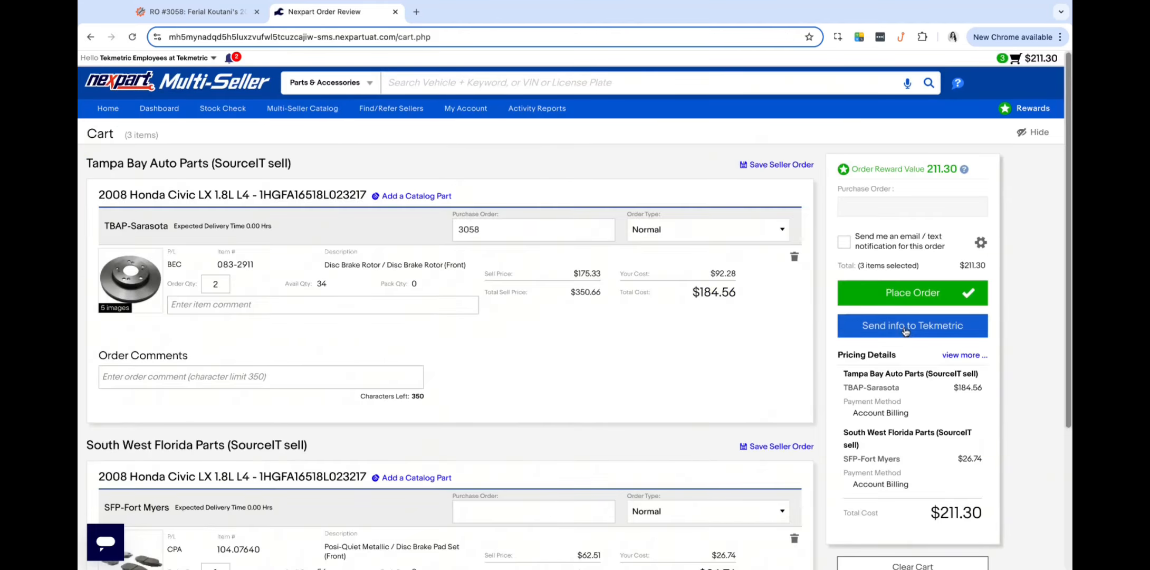
click(925, 332)
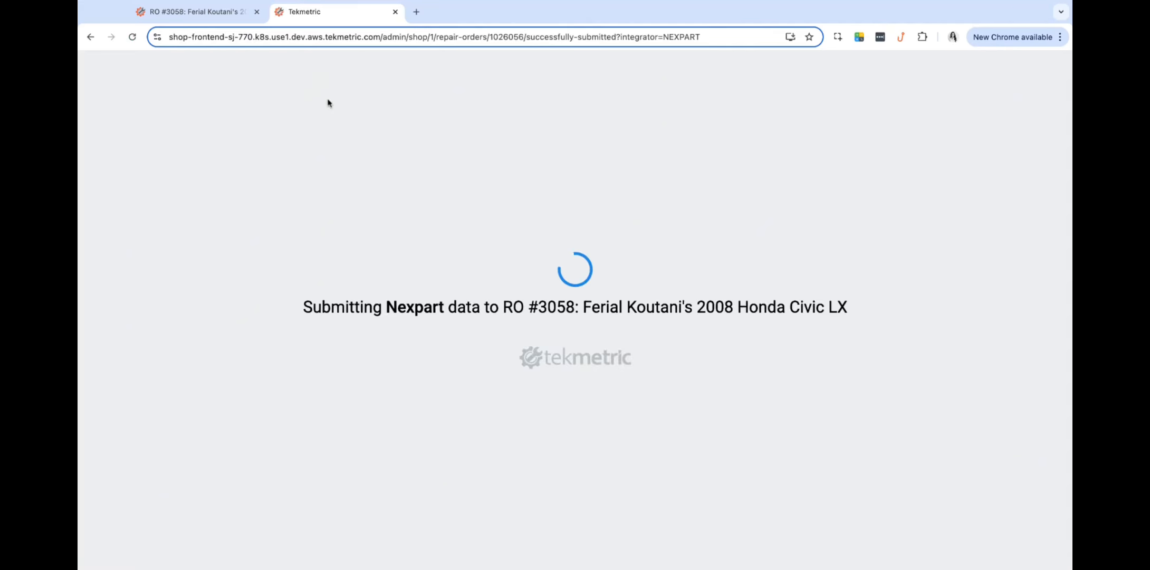
click(394, 13)
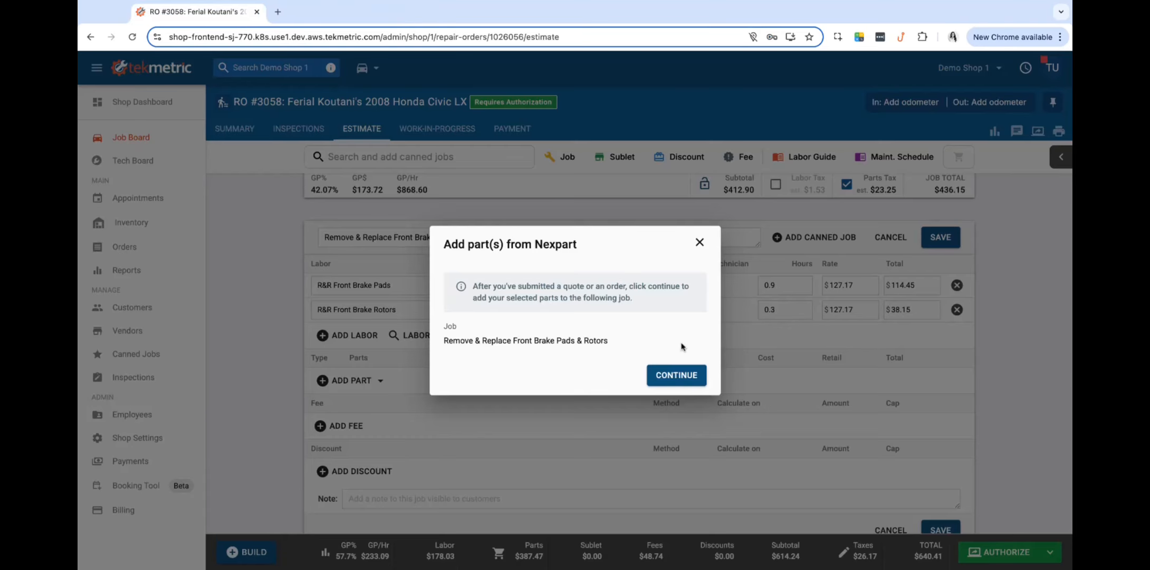
click(684, 375)
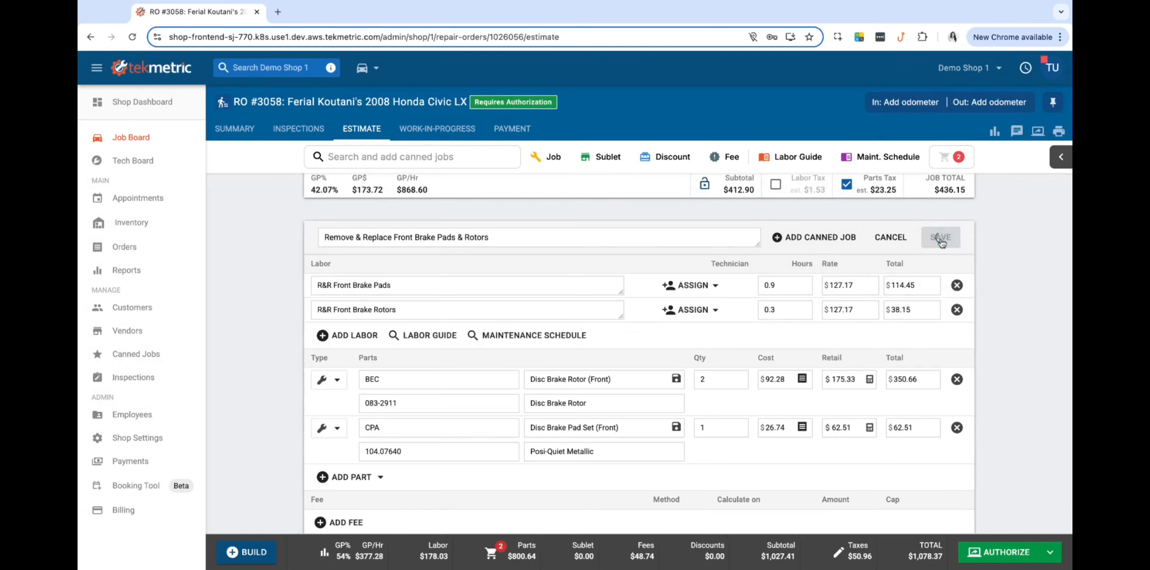
click(940, 238)
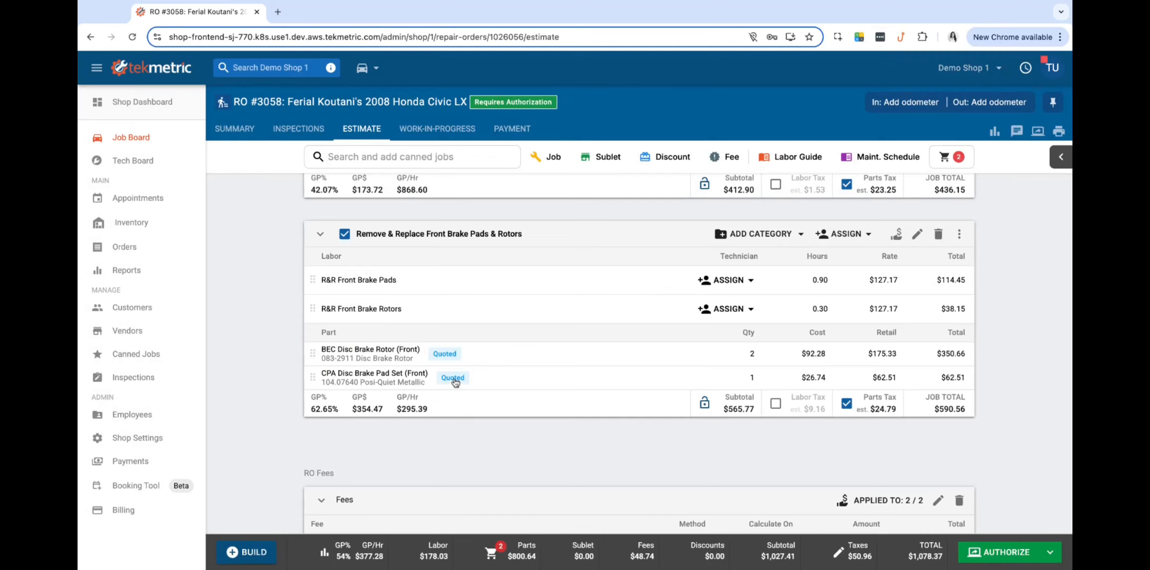
Submit the order for both quoted brake parts in PartsHub, keeping the prefilled PO number, and continue to the Nexpart cart
click(453, 378)
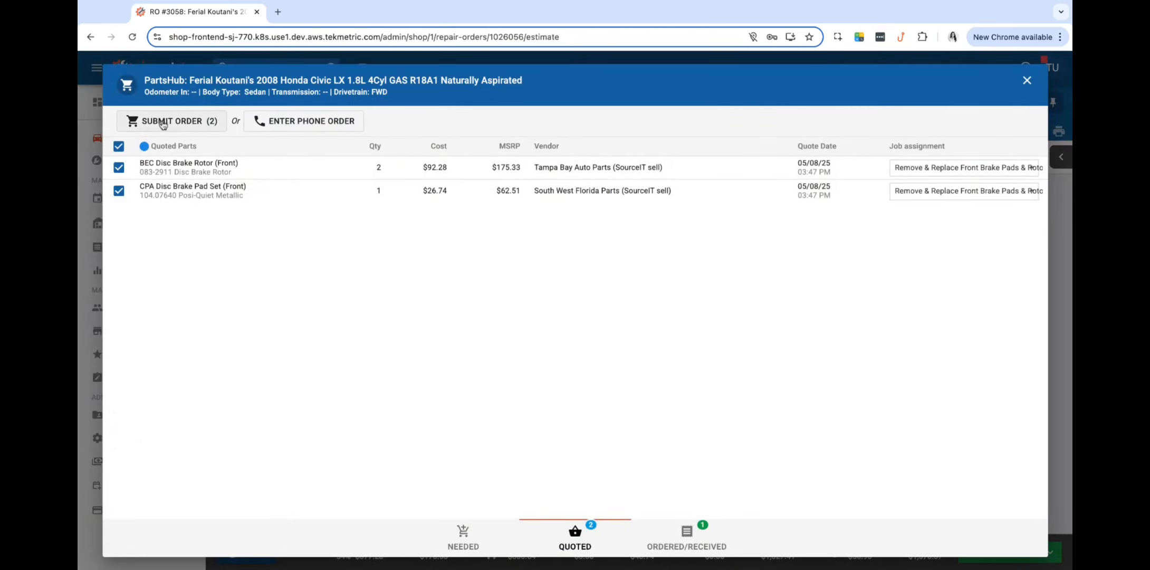
click(179, 122)
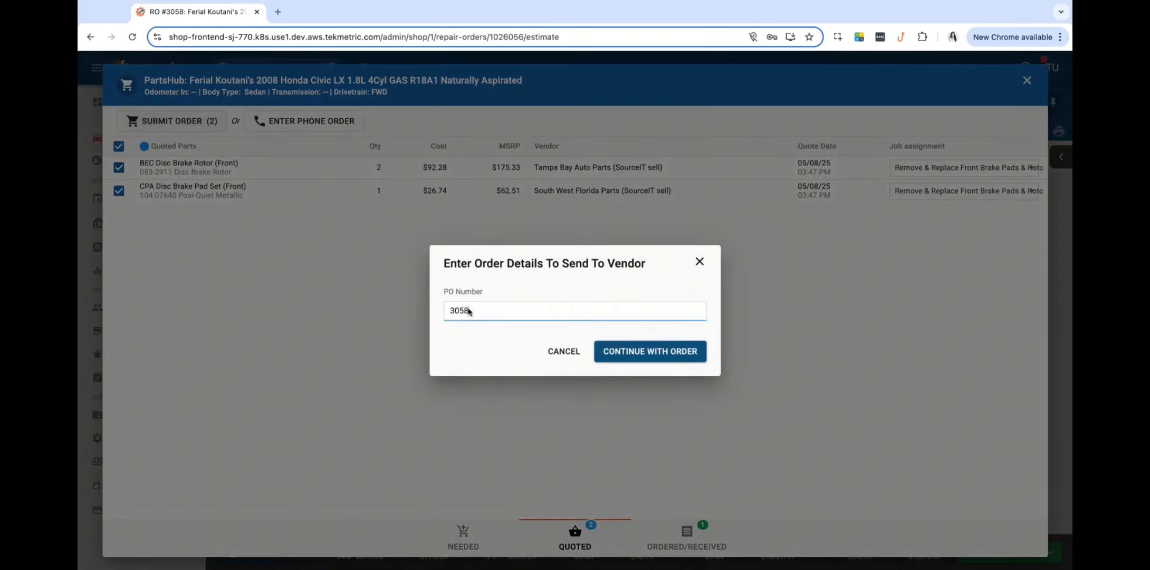
click(654, 351)
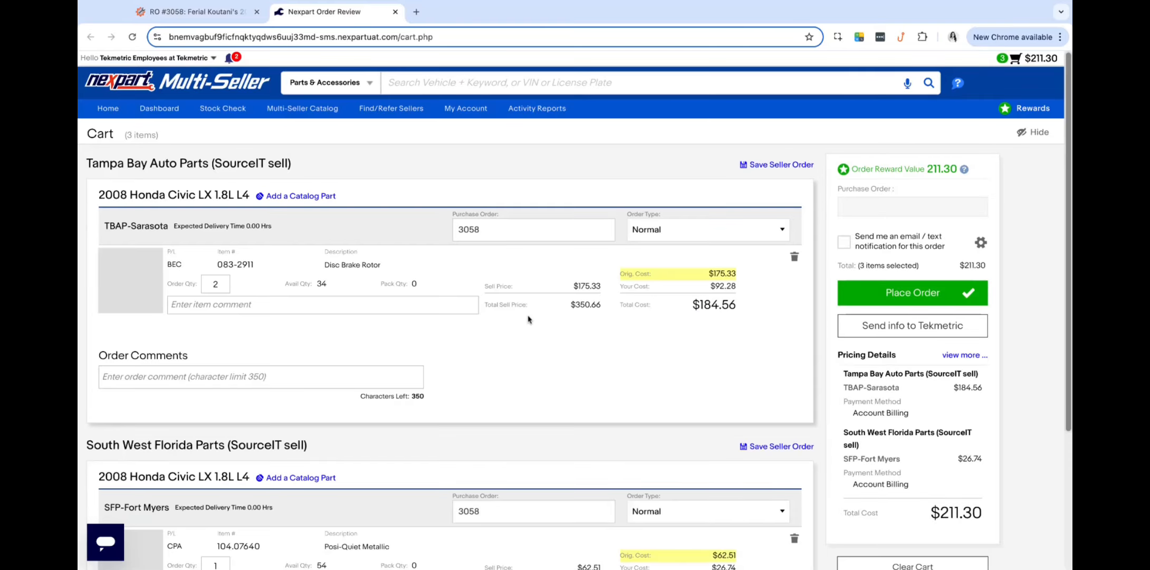
Review both sellers' items and the order type options in the Nexpart cart, keep Normal, and place the order
scroll(535, 349, down, 3)
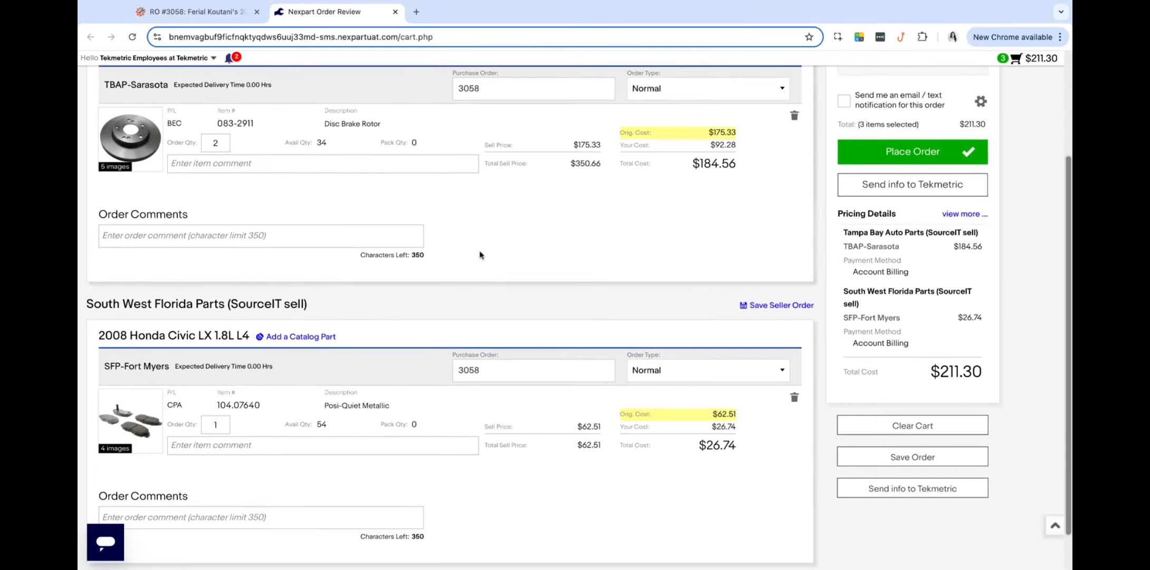
scroll(475, 316, up, 2)
click(685, 185)
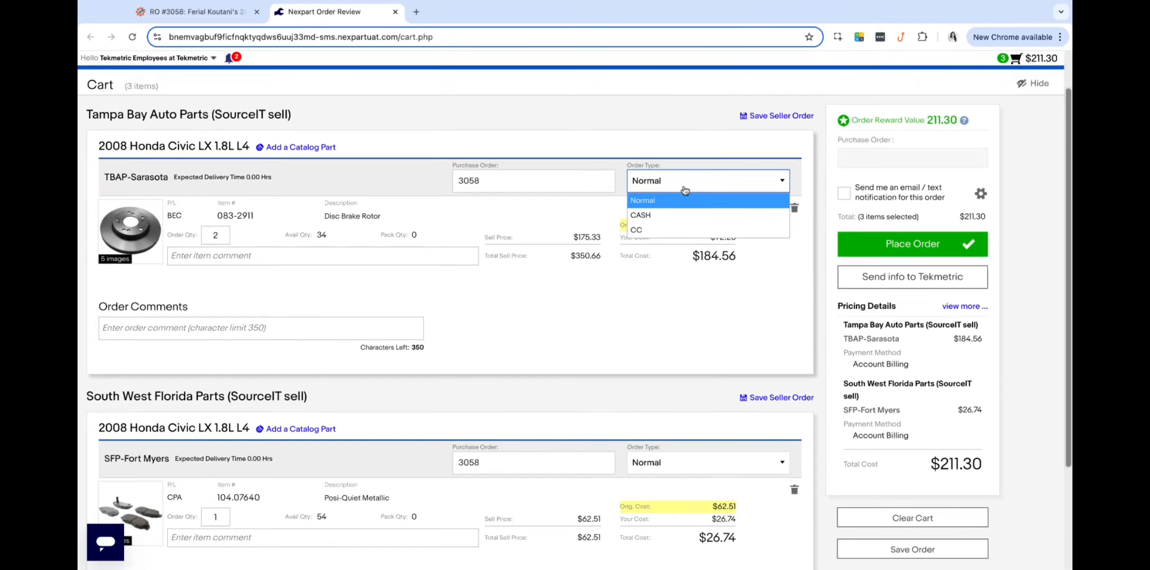
click(273, 270)
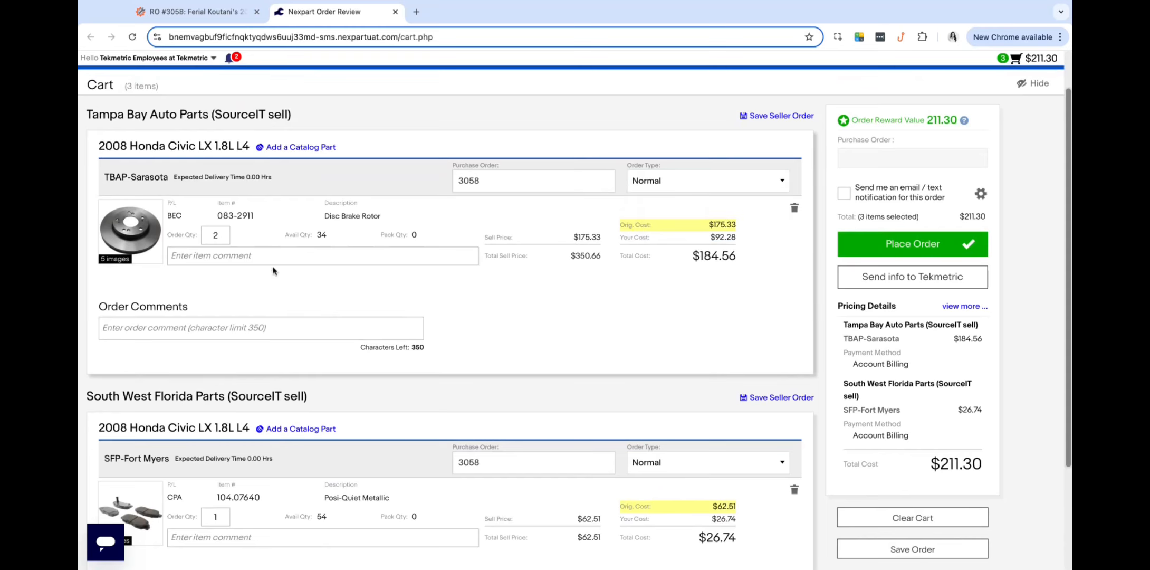
scroll(496, 374, down, 3)
scroll(501, 377, up, 2)
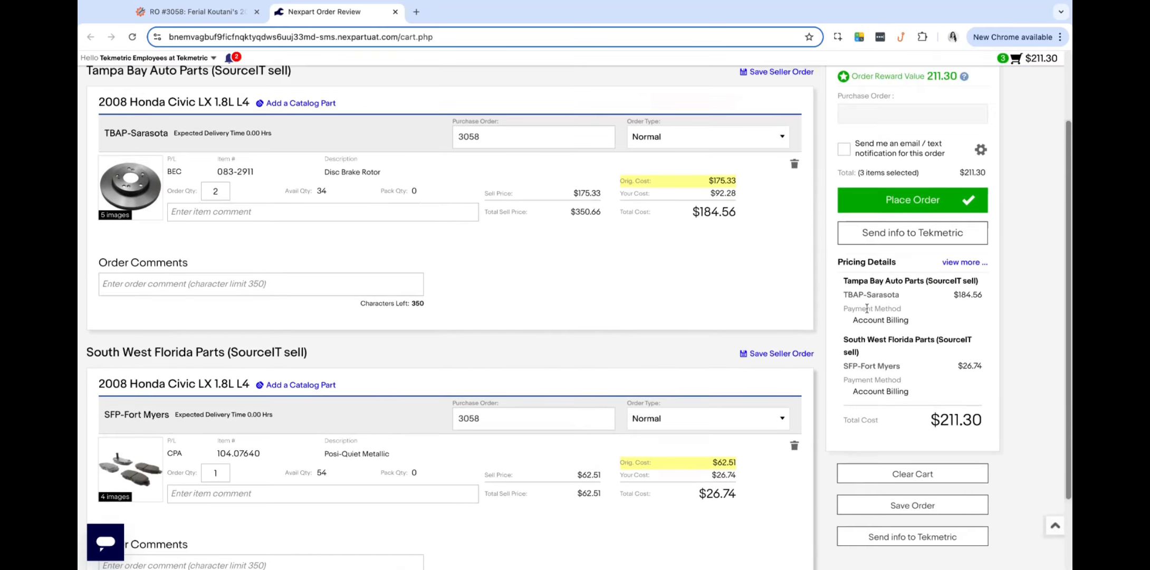
scroll(820, 248, up, 2)
click(903, 294)
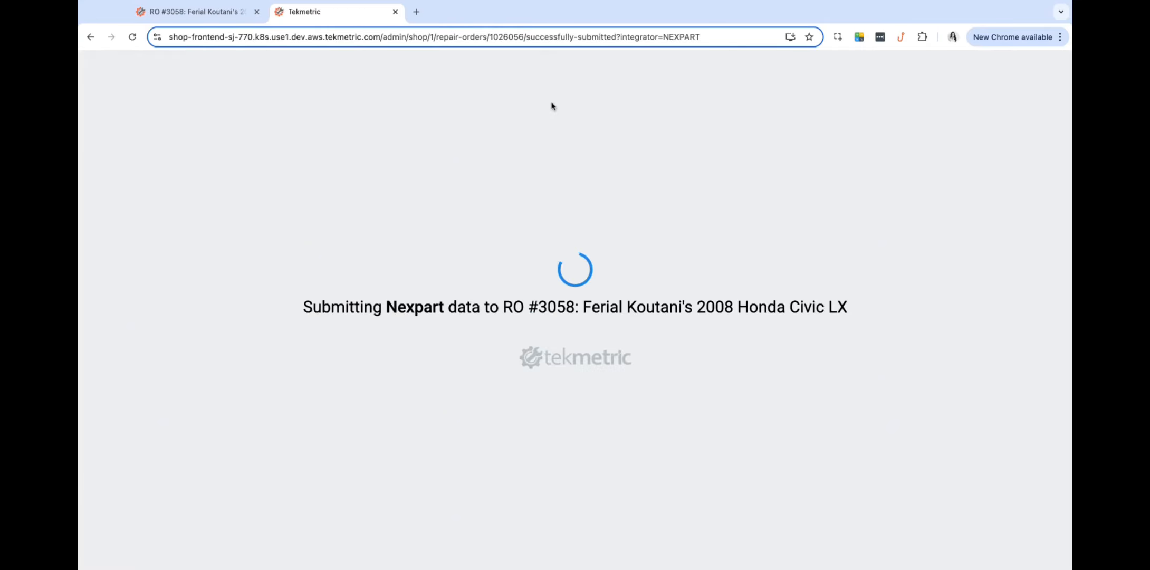
Refresh PartsHub after the Nexpart submission, check the ordered parts, and return to the Job Board
click(396, 12)
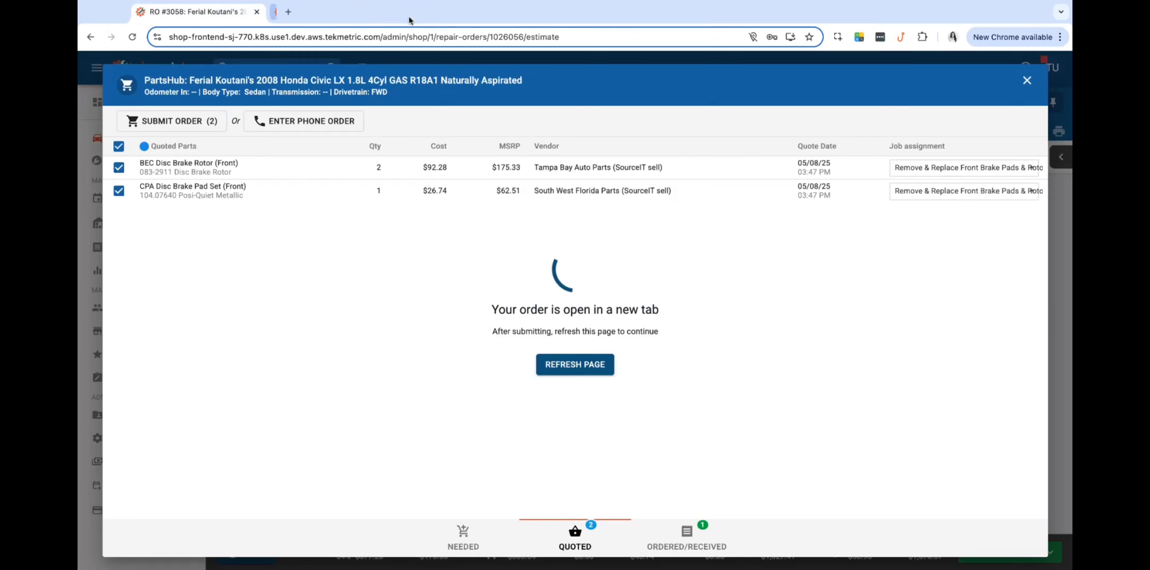
click(578, 373)
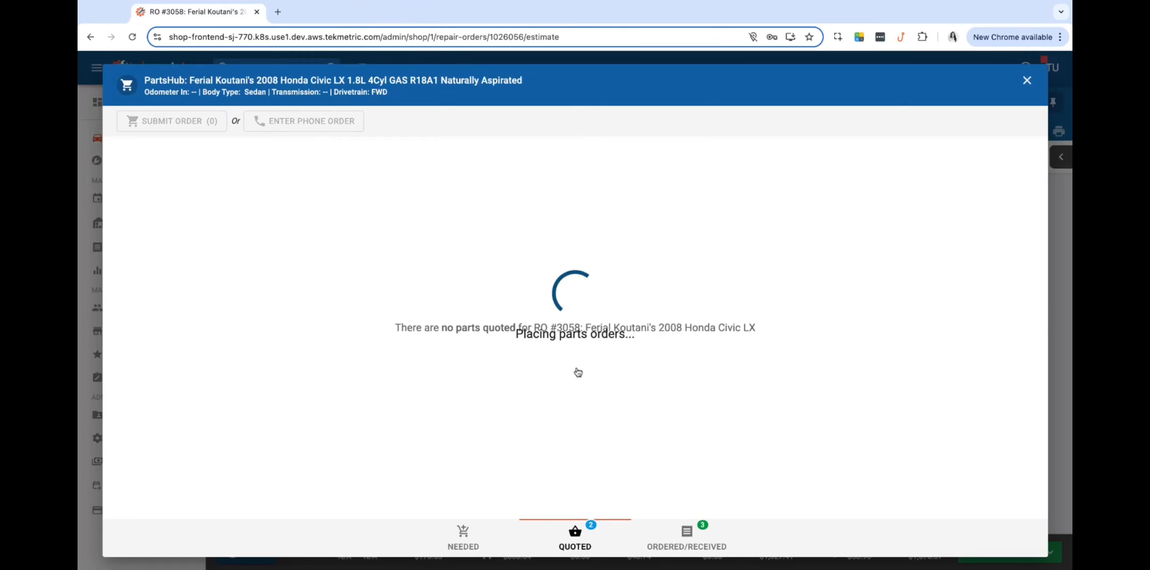
click(681, 533)
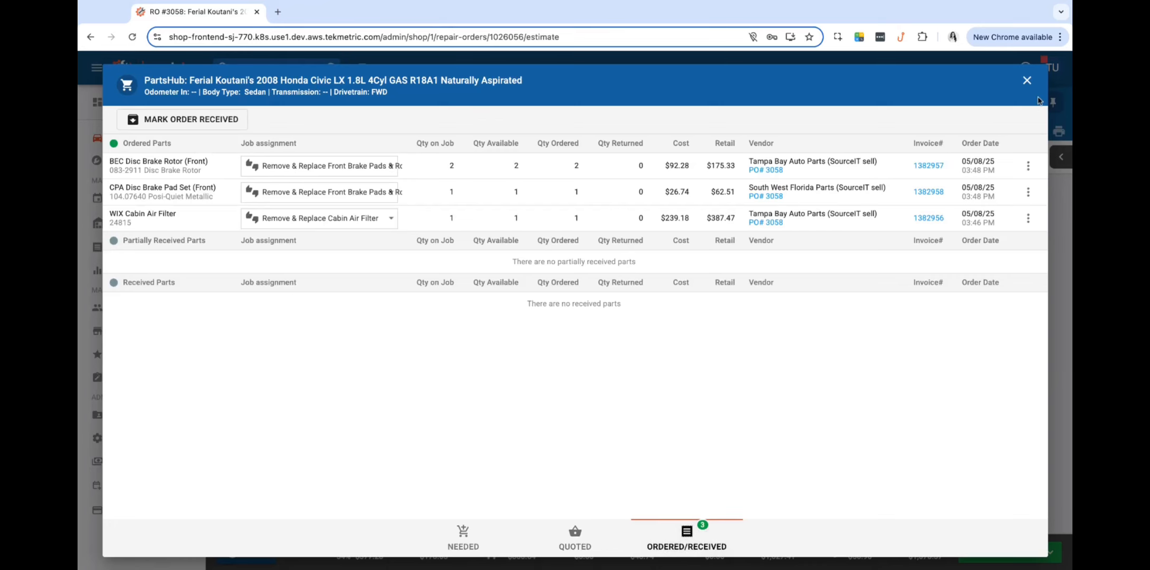
click(1026, 82)
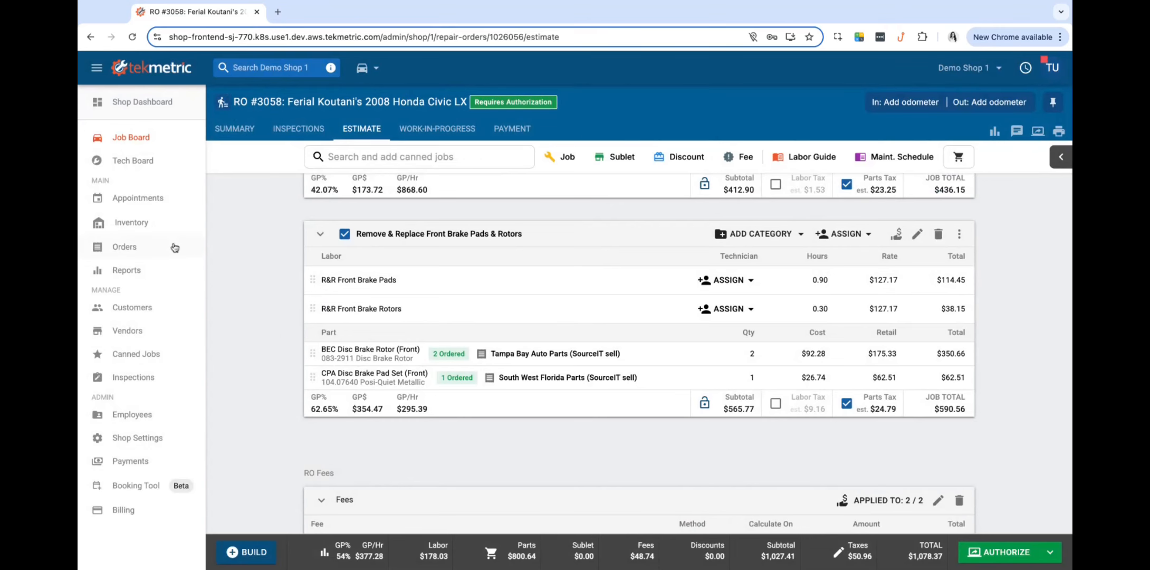
click(139, 139)
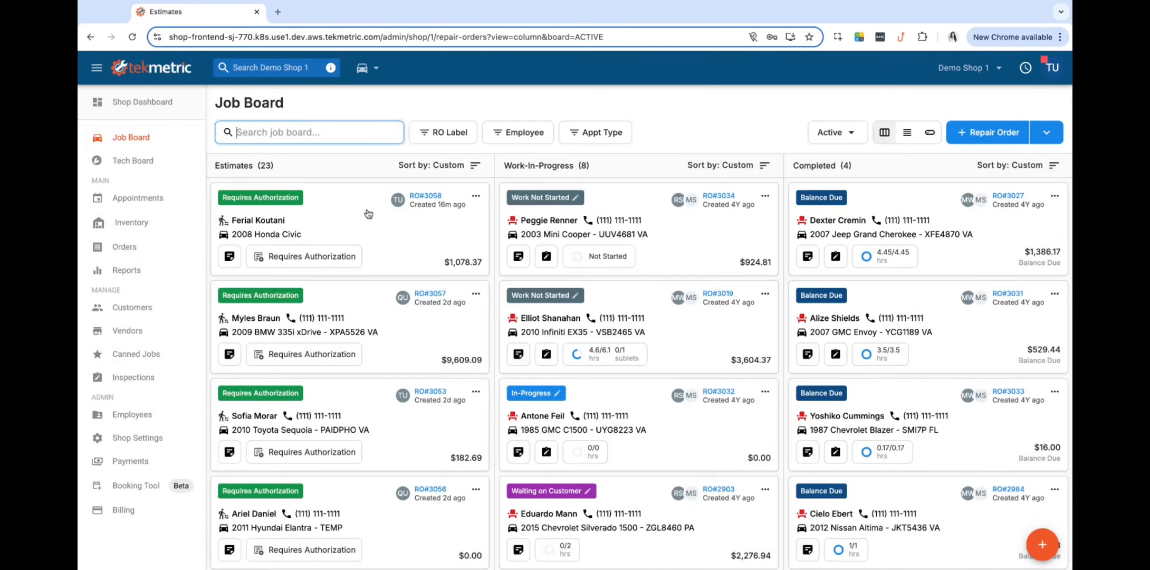